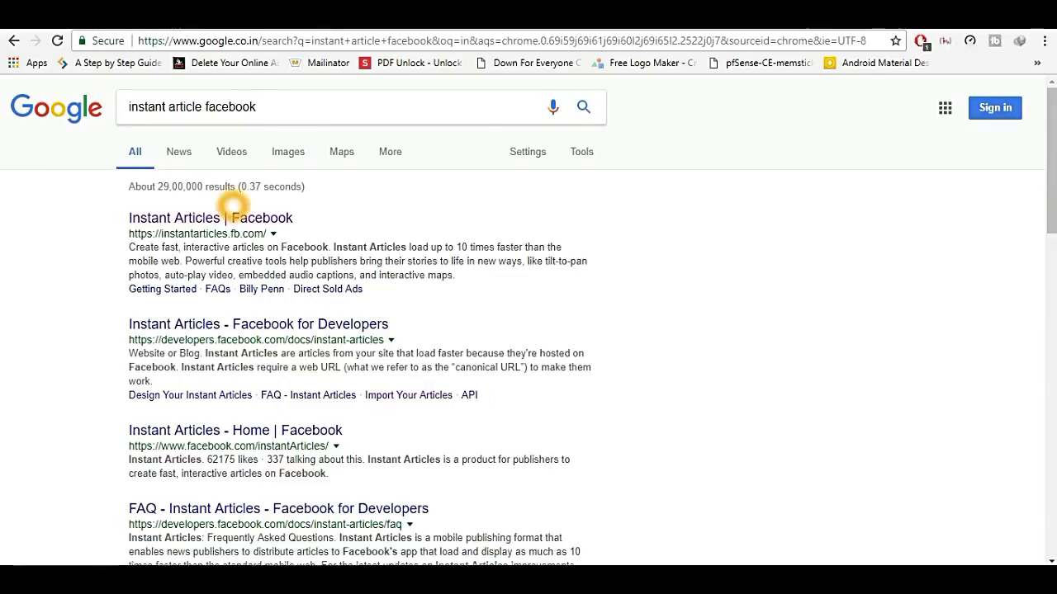
Sign up on the official Instant Articles site with the Learn Networking page, agreeing to the terms and continuing to the publishing tools
{"action": "left_click", "coordinate": [226, 218]}
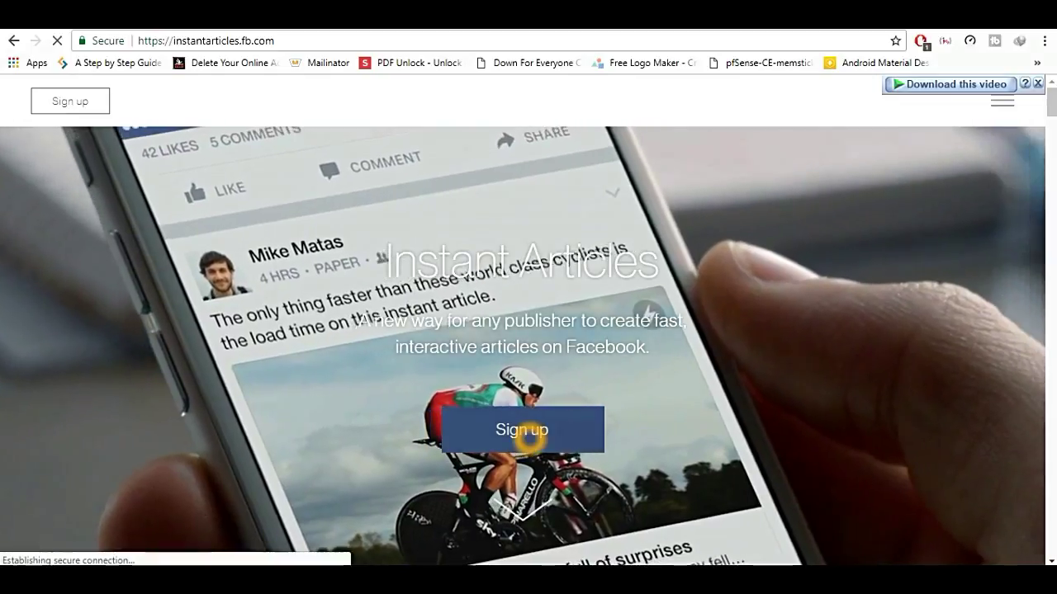
{"action": "left_click", "coordinate": [525, 436]}
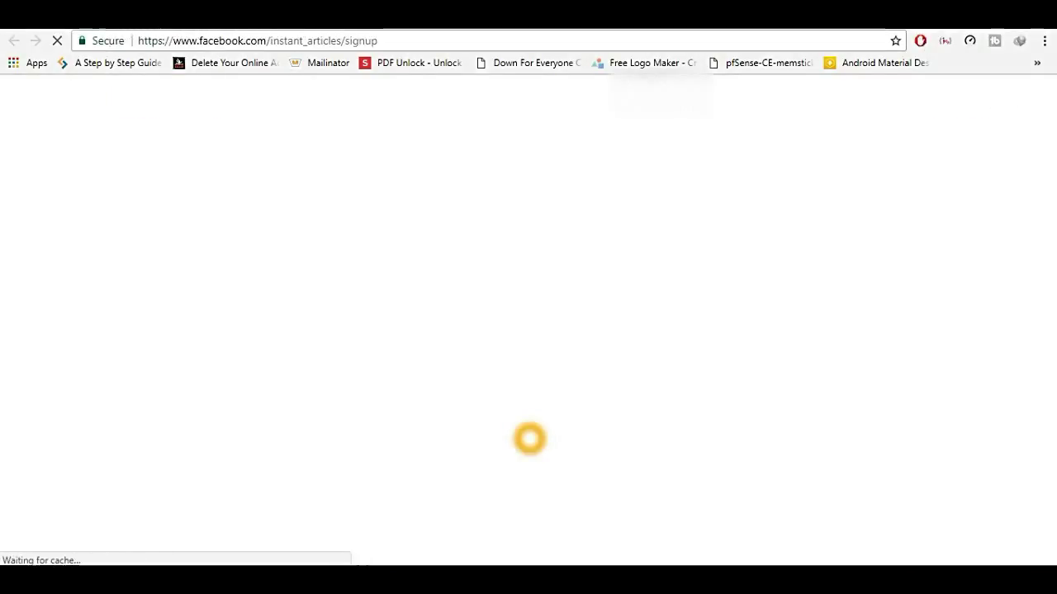
{"action": "scroll", "coordinate": [529, 440], "scroll_direction": "down", "scroll_amount": 2}
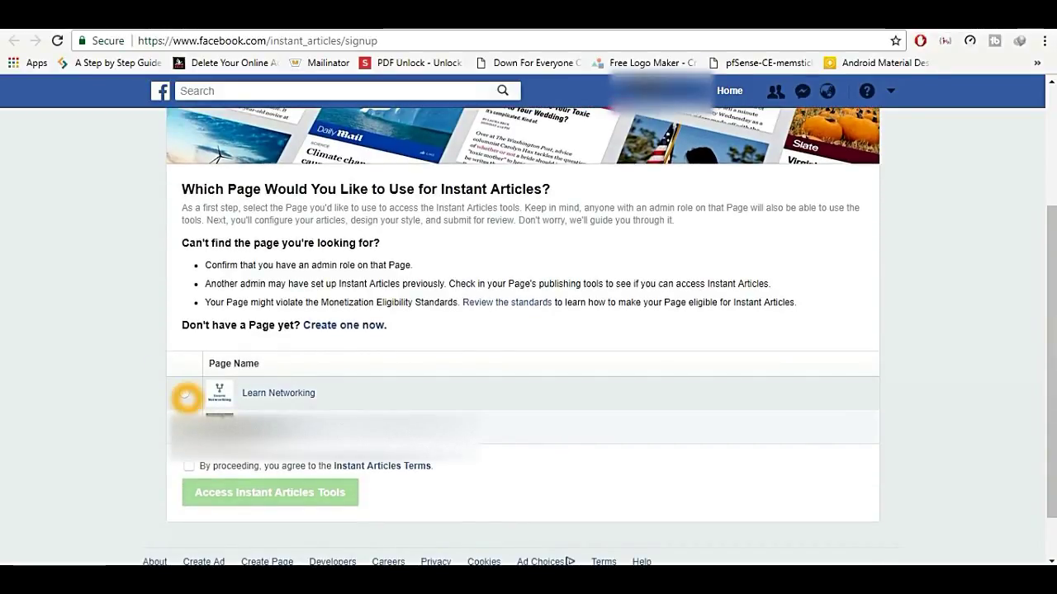
{"action": "left_click", "coordinate": [185, 395]}
{"action": "left_click", "coordinate": [473, 400]}
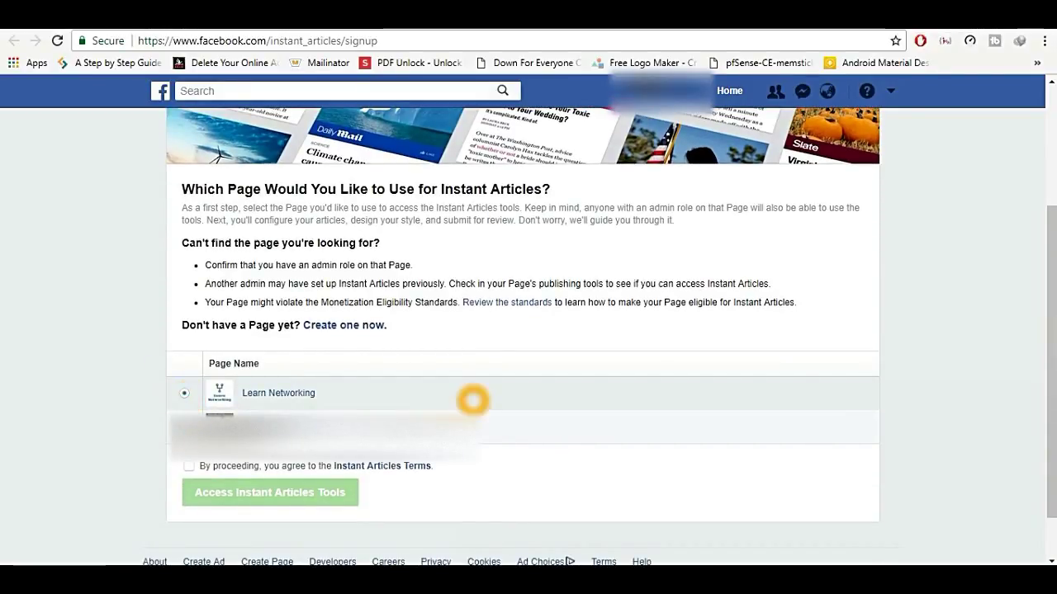
{"action": "left_click", "coordinate": [189, 466]}
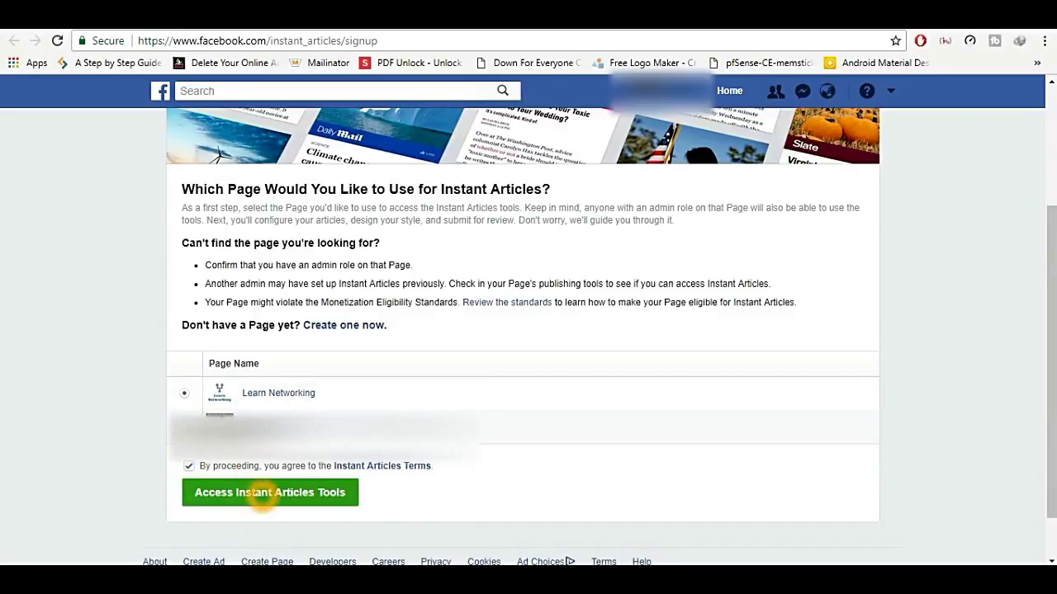
{"action": "left_click", "coordinate": [263, 493]}
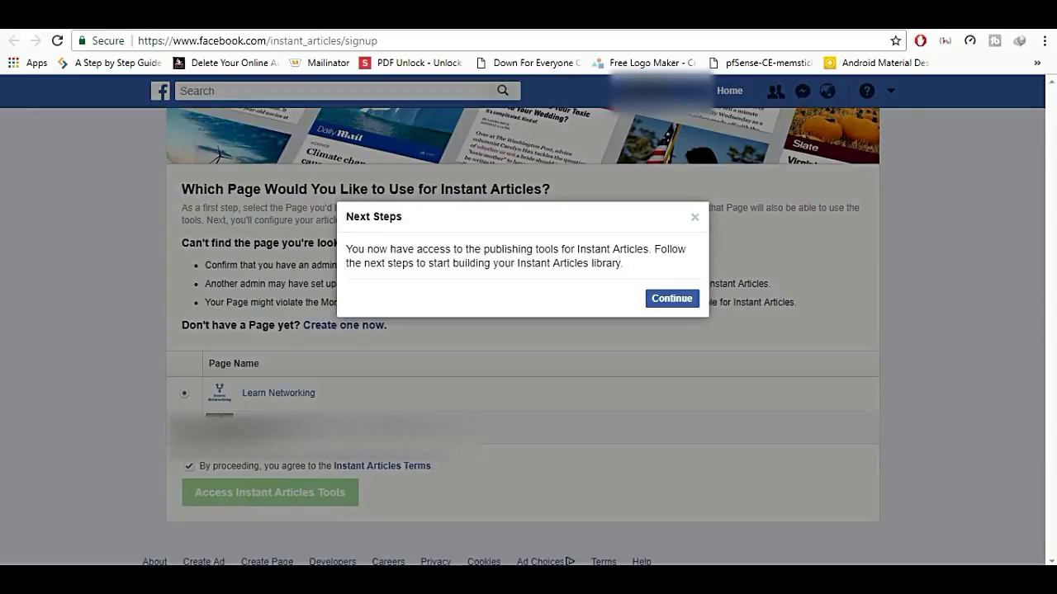
{"action": "left_click", "coordinate": [671, 298]}
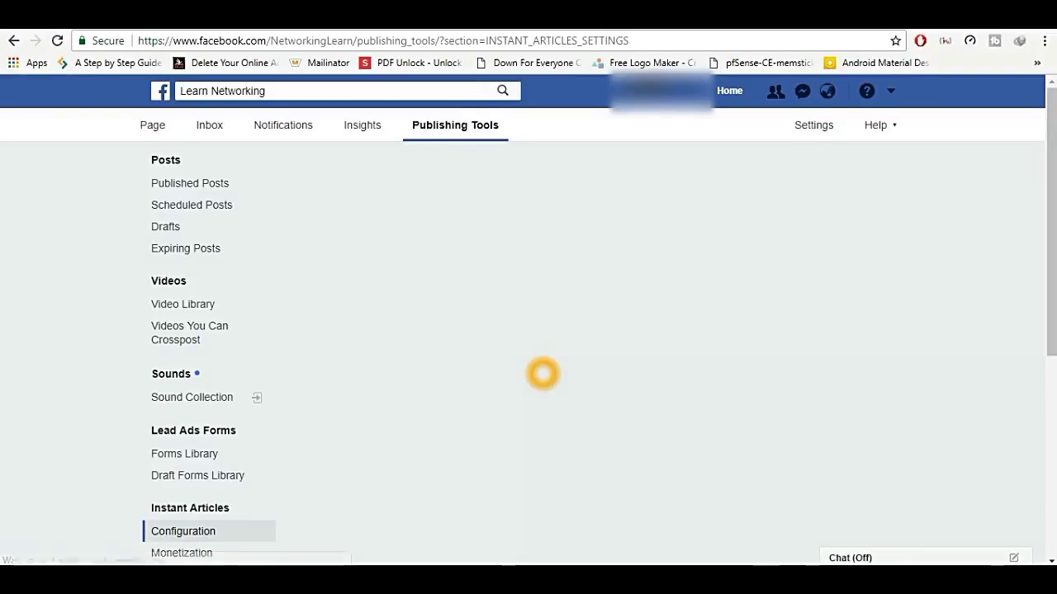
{"action": "scroll", "coordinate": [545, 372], "scroll_direction": "down", "scroll_amount": 2}
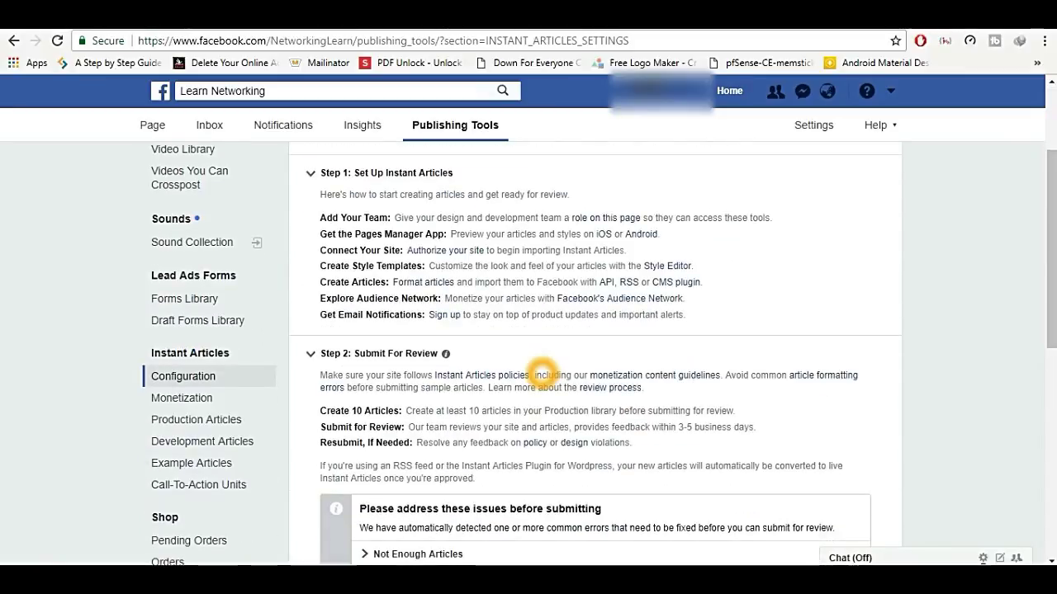
{"action": "left_click_drag", "start_coordinate": [118, 353], "coordinate": [266, 484]}
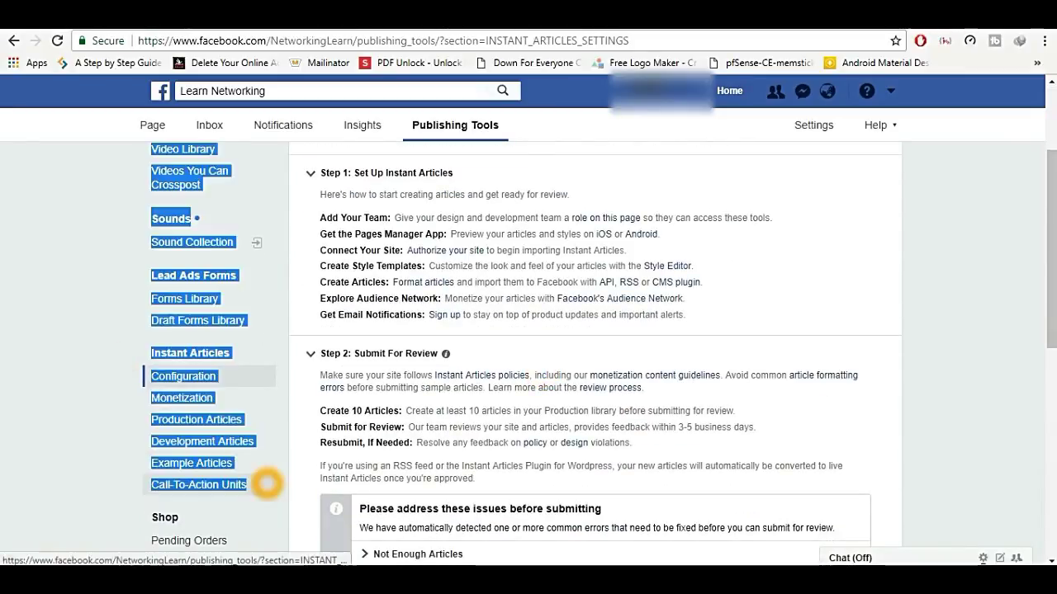
{"action": "left_click", "coordinate": [305, 408]}
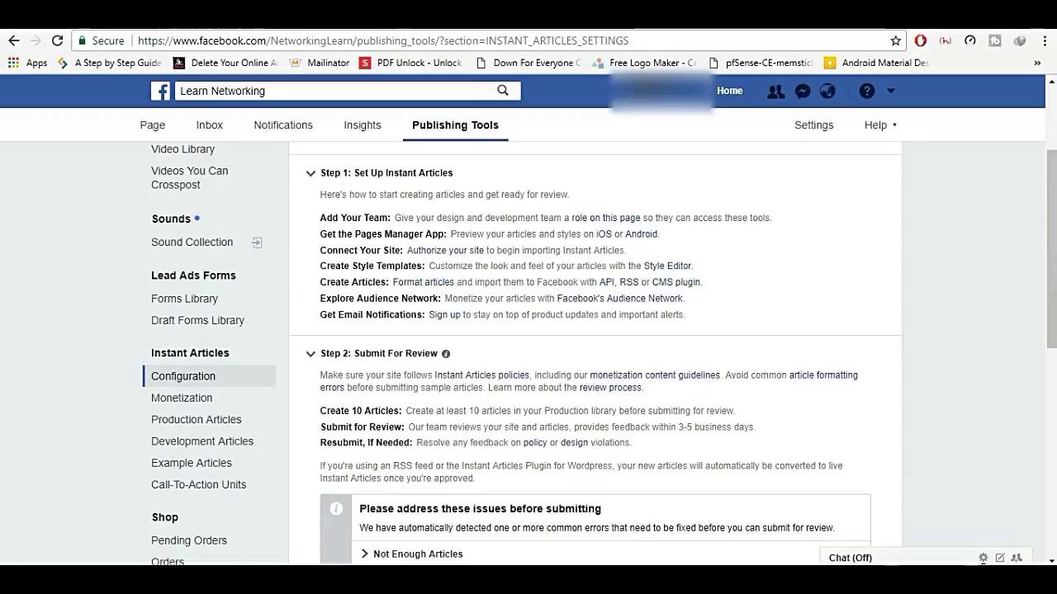
Expand the Connect Your Site tool and copy its complete fb:pages meta tag
{"action": "scroll", "coordinate": [479, 356], "scroll_direction": "down", "scroll_amount": 4}
{"action": "scroll", "coordinate": [479, 355], "scroll_direction": "down", "scroll_amount": 2}
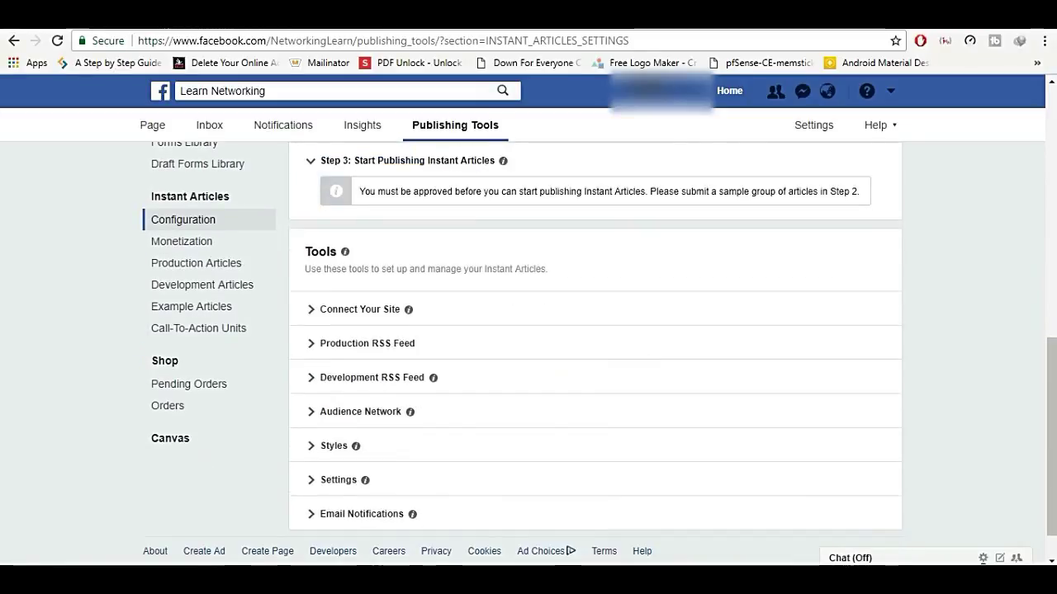
{"action": "left_click", "coordinate": [330, 308]}
{"action": "scroll", "coordinate": [498, 361], "scroll_direction": "down", "scroll_amount": 1}
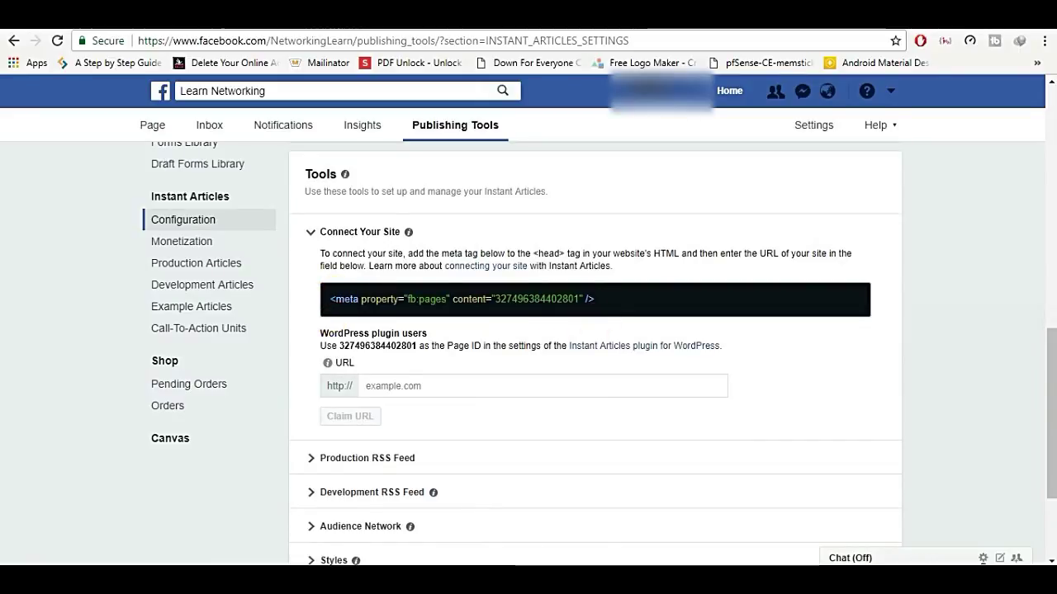
{"action": "left_click_drag", "start_coordinate": [600, 300], "coordinate": [331, 300]}
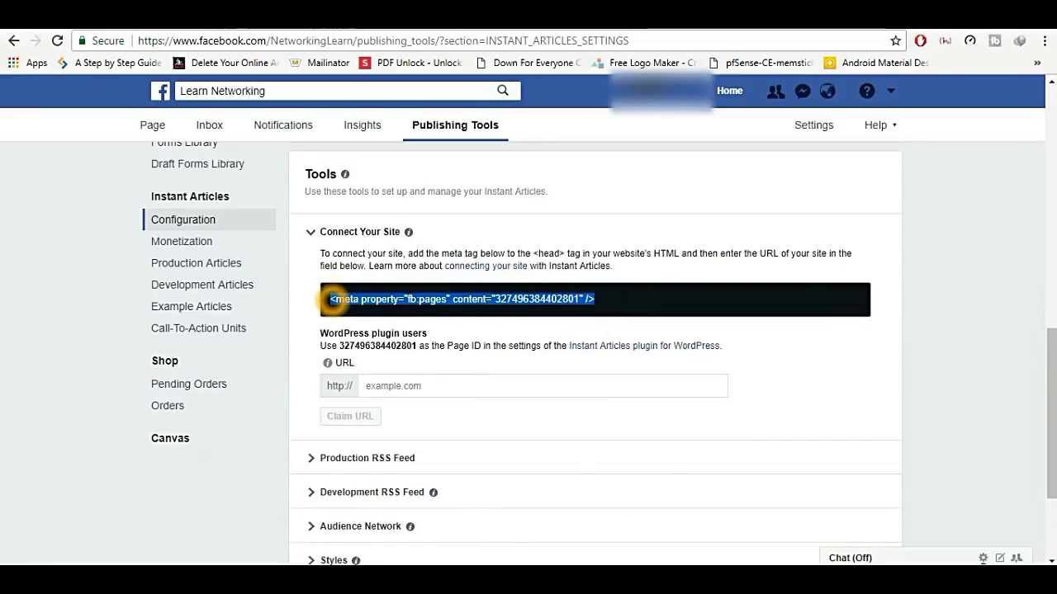
{"action": "right_click", "coordinate": [420, 299]}
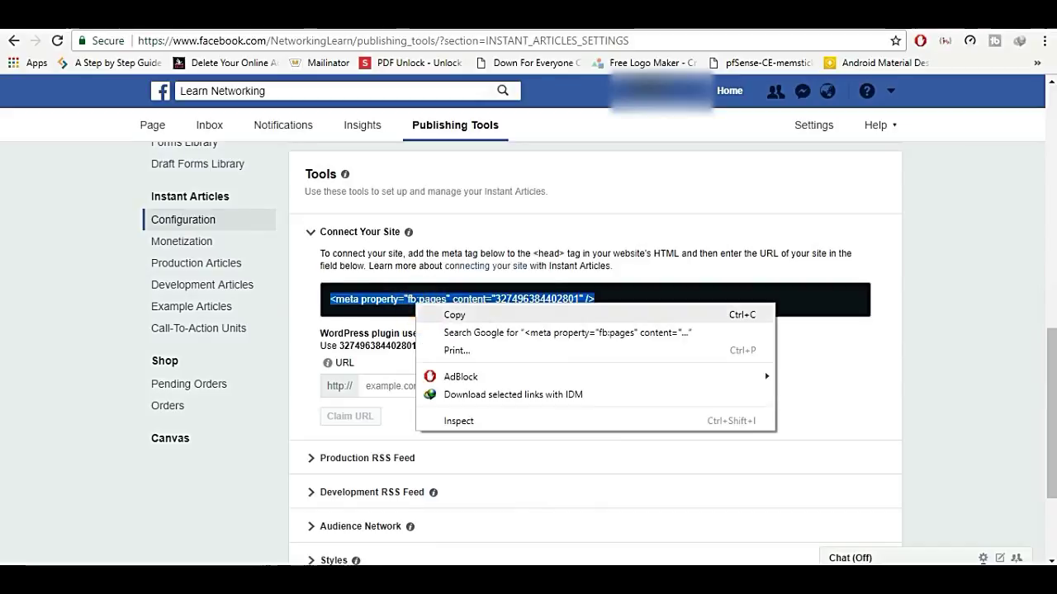
{"action": "left_click", "coordinate": [430, 313]}
Open blogger.com in a new browser tab and sign in to Blogger
{"action": "key", "text": "ctrl+t"}
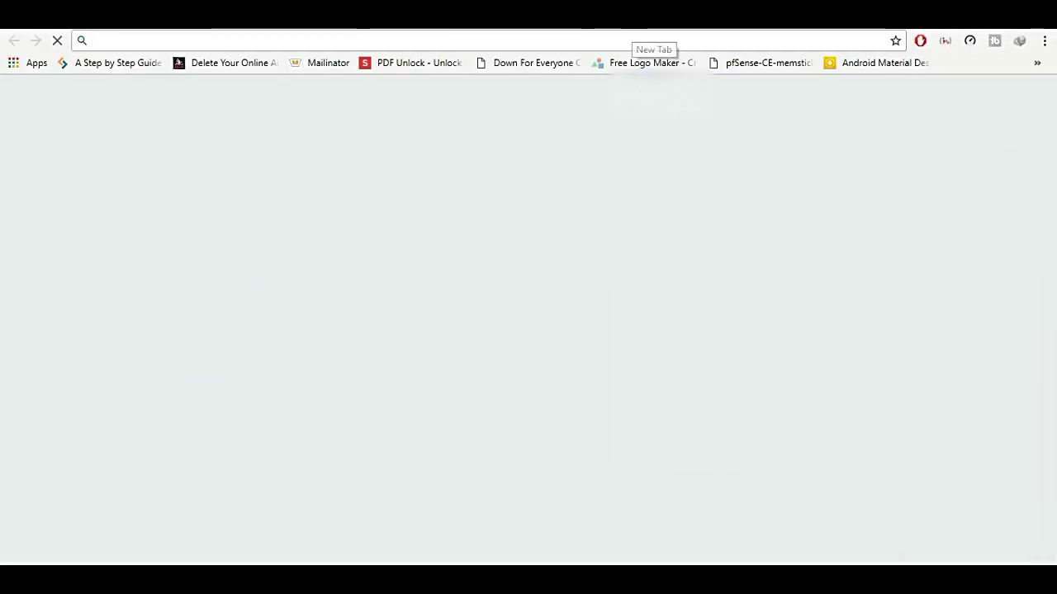
{"action": "type", "text": "blo"}
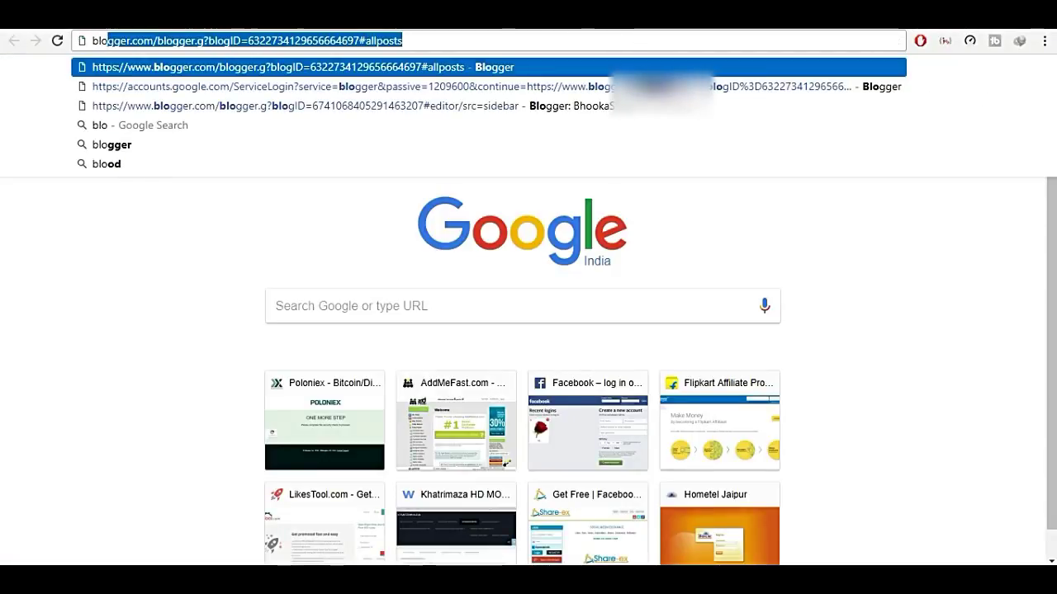
{"action": "key", "text": "End"}
{"action": "key", "text": "BackSpace"}
{"action": "key", "text": "BackSpace"}
{"action": "key", "text": "BackSpace"}
{"action": "key", "text": "BackSpace"}
{"action": "key", "text": "BackSpace"}
{"action": "key", "text": "BackSpace"}
{"action": "key", "text": "BackSpace"}
{"action": "key", "text": "BackSpace"}
{"action": "key", "text": "BackSpace"}
{"action": "key", "text": "BackSpace"}
{"action": "key", "text": "BackSpace"}
{"action": "key", "text": "BackSpace"}
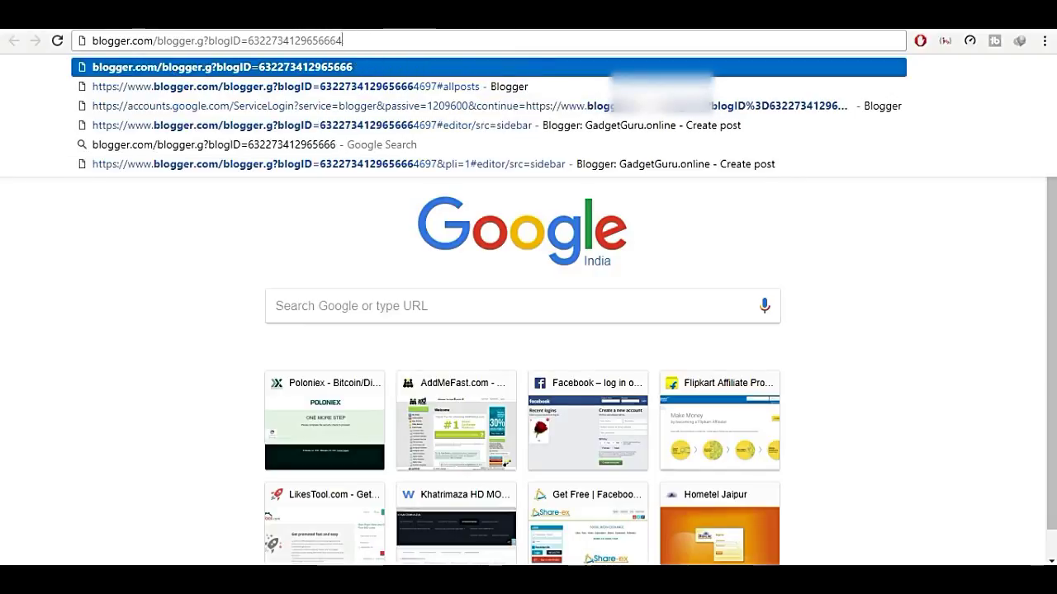
{"action": "key", "text": "BackSpace"}
{"action": "key", "text": "BackSpace"}
{"action": "key", "text": "BackSpace"}
{"action": "key", "text": "BackSpace"}
{"action": "key", "text": "BackSpace"}
{"action": "key", "text": "BackSpace"}
{"action": "key", "text": "BackSpace"}
{"action": "key", "text": "BackSpace"}
{"action": "key", "text": "BackSpace"}
{"action": "key", "text": "BackSpace"}
{"action": "key", "text": "BackSpace"}
{"action": "key", "text": "BackSpace"}
{"action": "key", "text": "BackSpace"}
{"action": "key", "text": "BackSpace"}
{"action": "key", "text": "BackSpace"}
{"action": "key", "text": "BackSpace"}
{"action": "key", "text": "BackSpace"}
{"action": "key", "text": "BackSpace"}
{"action": "key", "text": "BackSpace"}
{"action": "key", "text": "BackSpace"}
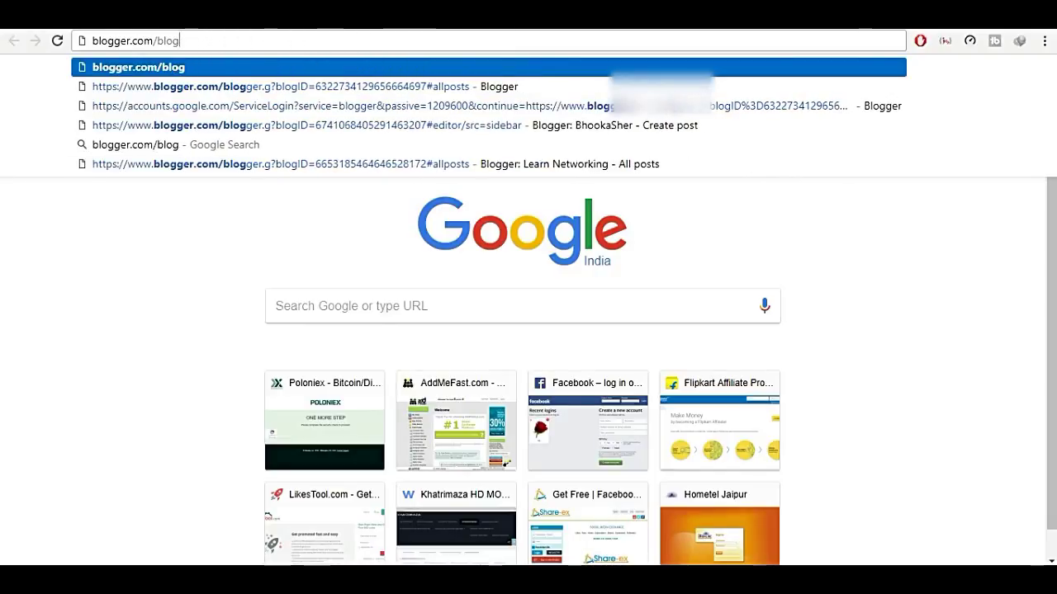
{"action": "key", "text": "BackSpace"}
{"action": "key", "text": "BackSpace"}
{"action": "key", "text": "BackSpace"}
{"action": "key", "text": "BackSpace"}
{"action": "key", "text": "BackSpace"}
{"action": "key", "text": "Return"}
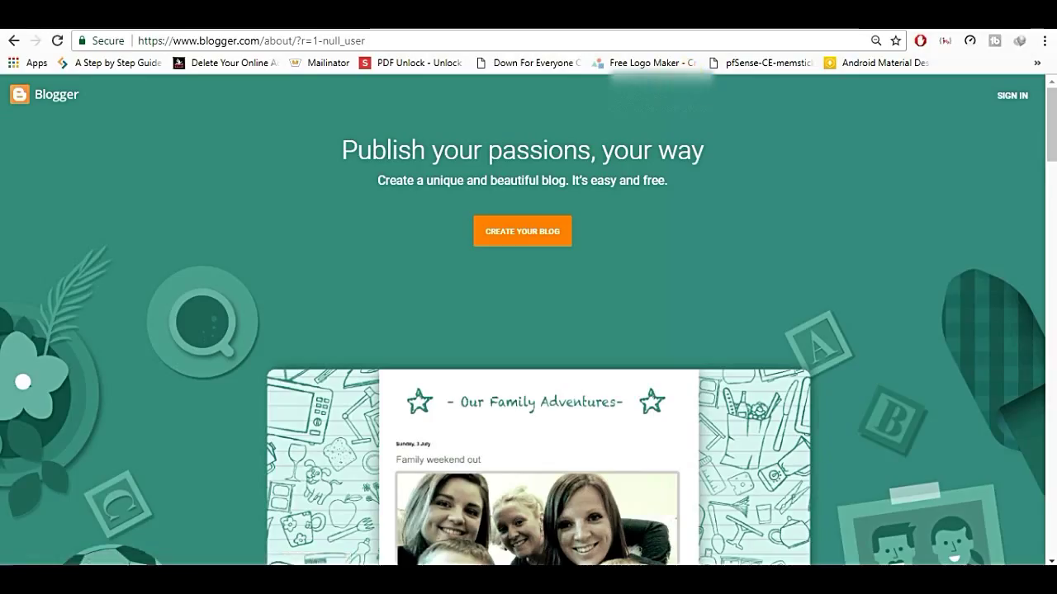
{"action": "left_click", "coordinate": [1013, 96]}
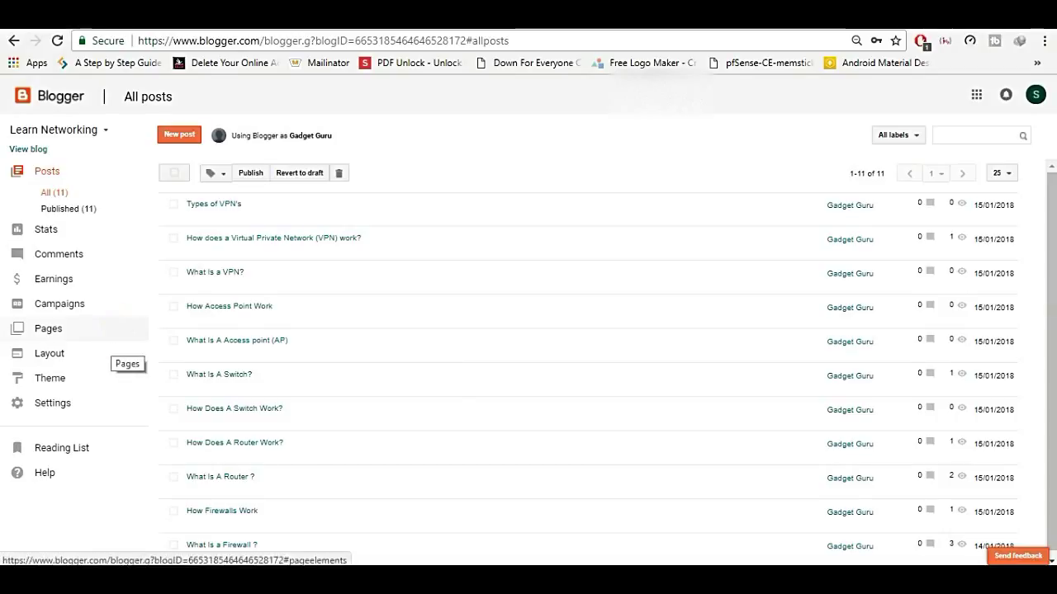
Open the Learn Networking blog's theme HTML and paste the copied meta tag on a new line directly below the <head> tag
{"action": "left_click", "coordinate": [79, 383]}
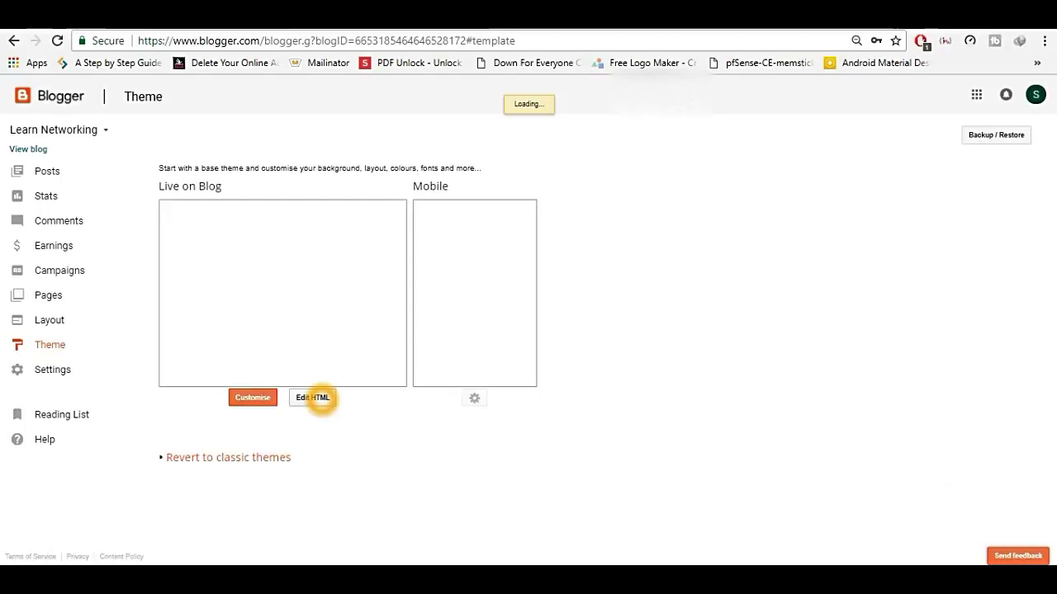
{"action": "left_click", "coordinate": [317, 398]}
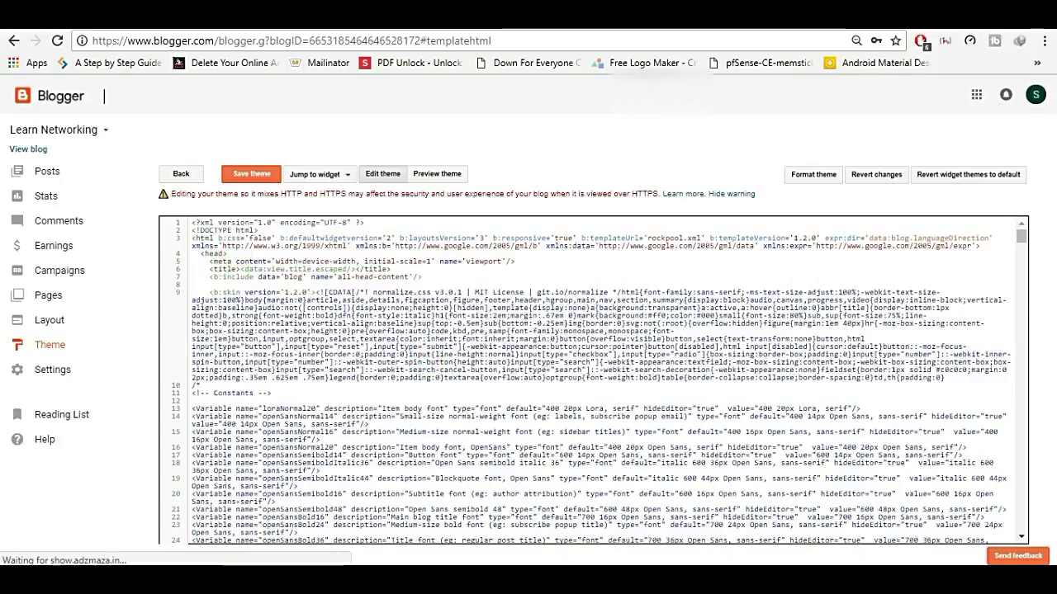
{"action": "key", "text": "Return"}
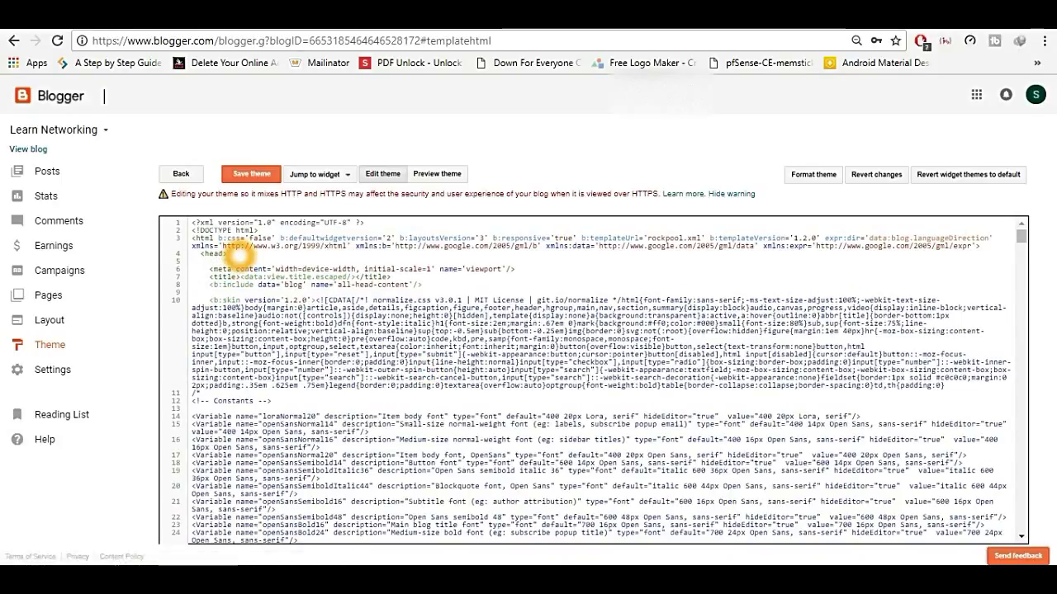
{"action": "key", "text": "ctrl+v"}
{"action": "key", "text": "Up"}
{"action": "key", "text": "Up"}
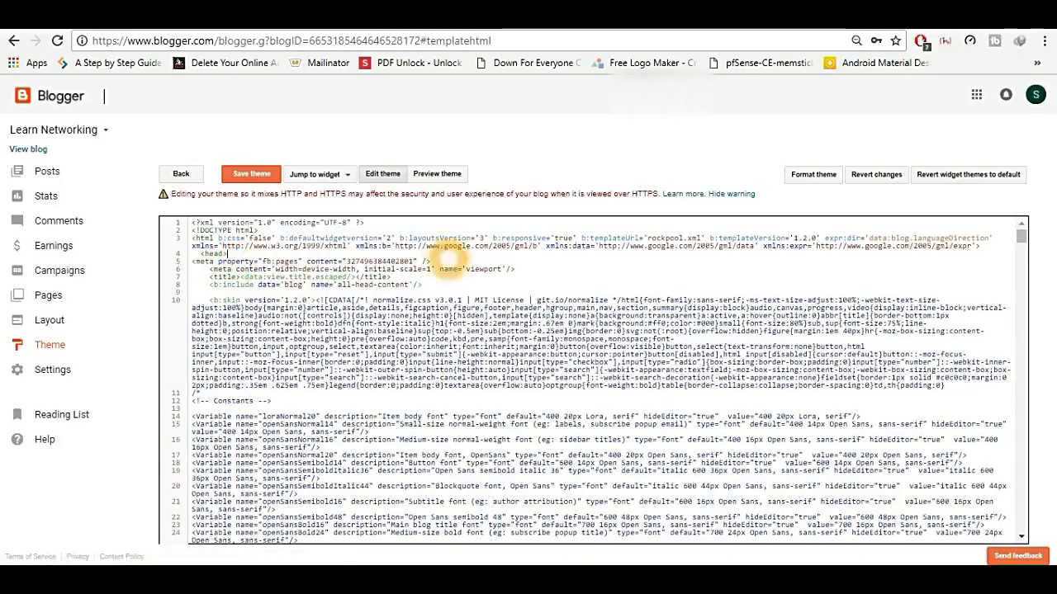
{"action": "key", "text": "Down"}
{"action": "left_click", "coordinate": [296, 262]}
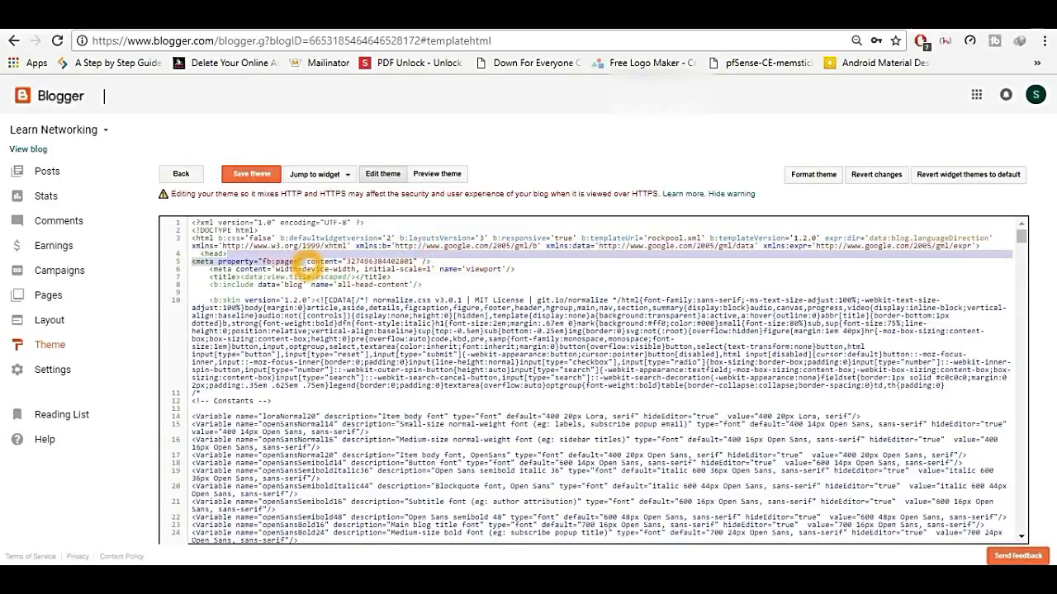
{"action": "left_click_drag", "start_coordinate": [180, 261], "coordinate": [415, 263]}
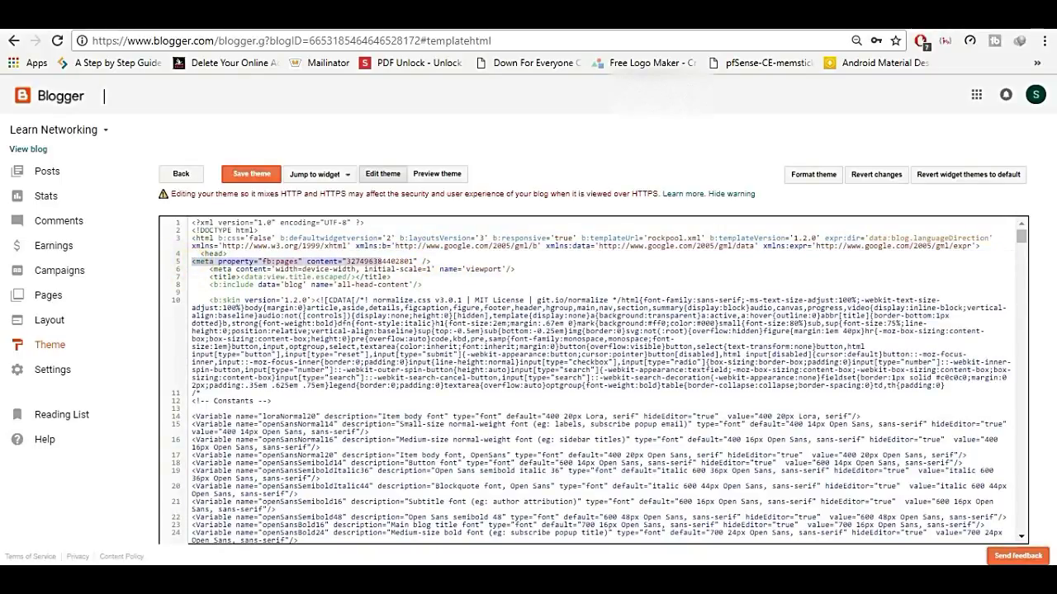
{"action": "left_click", "coordinate": [478, 252]}
Save the theme and leave the HTML editor, accepting the unsaved-changes warning
{"action": "left_click", "coordinate": [260, 172]}
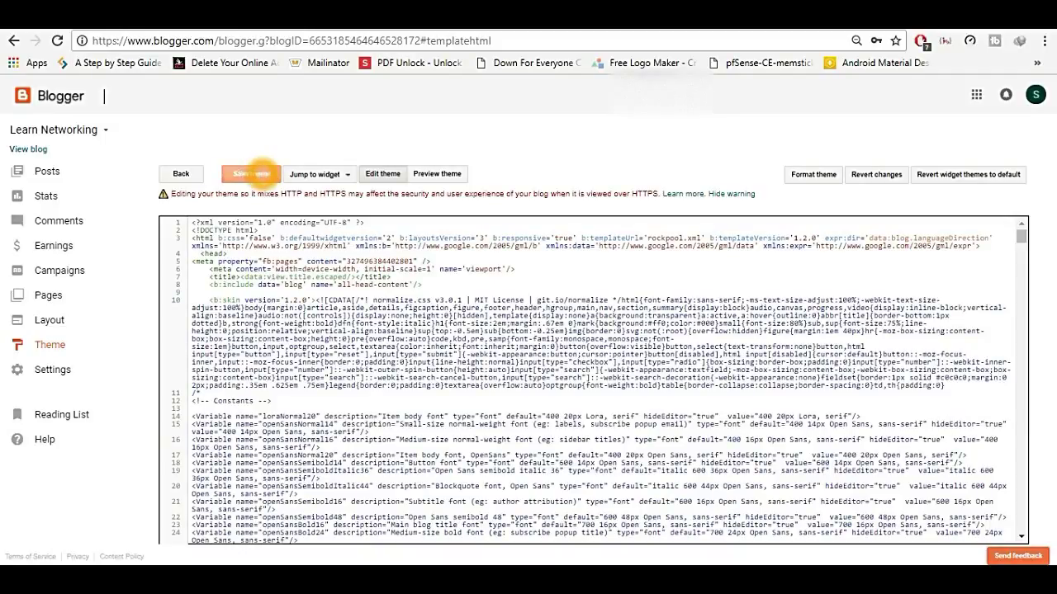
{"action": "left_click", "coordinate": [181, 174]}
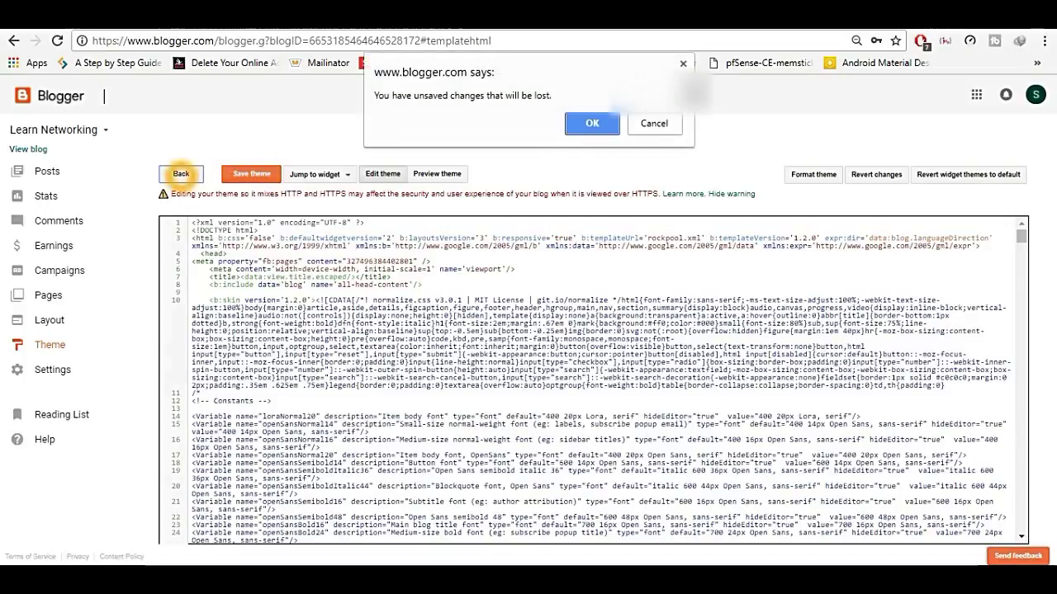
{"action": "left_click", "coordinate": [592, 123]}
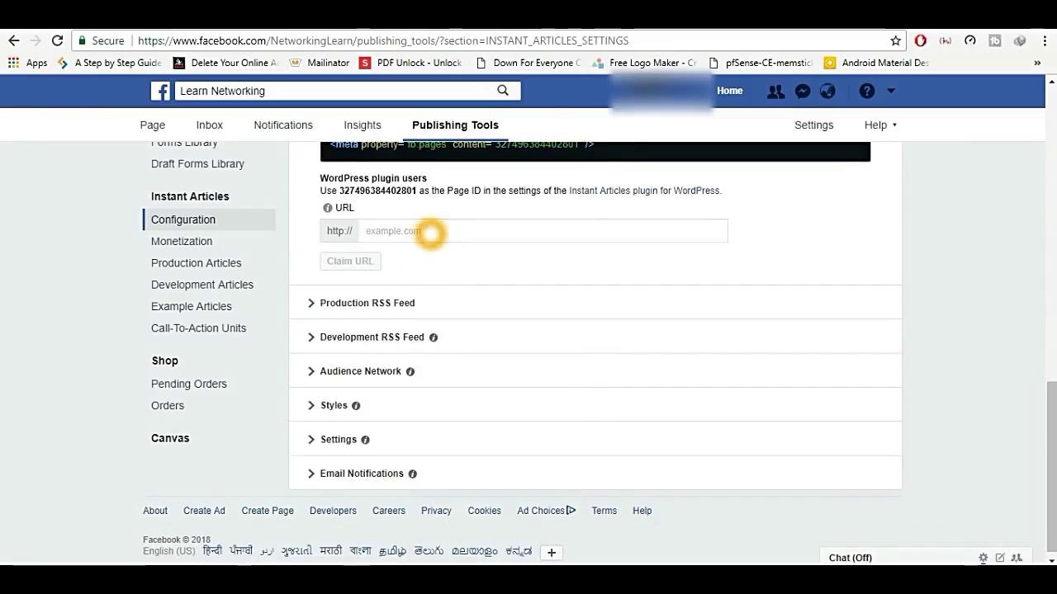
{"action": "left_click", "coordinate": [431, 233]}
{"action": "key", "text": "ctrl+v"}
{"action": "left_click_drag", "start_coordinate": [392, 231], "coordinate": [314, 231]}
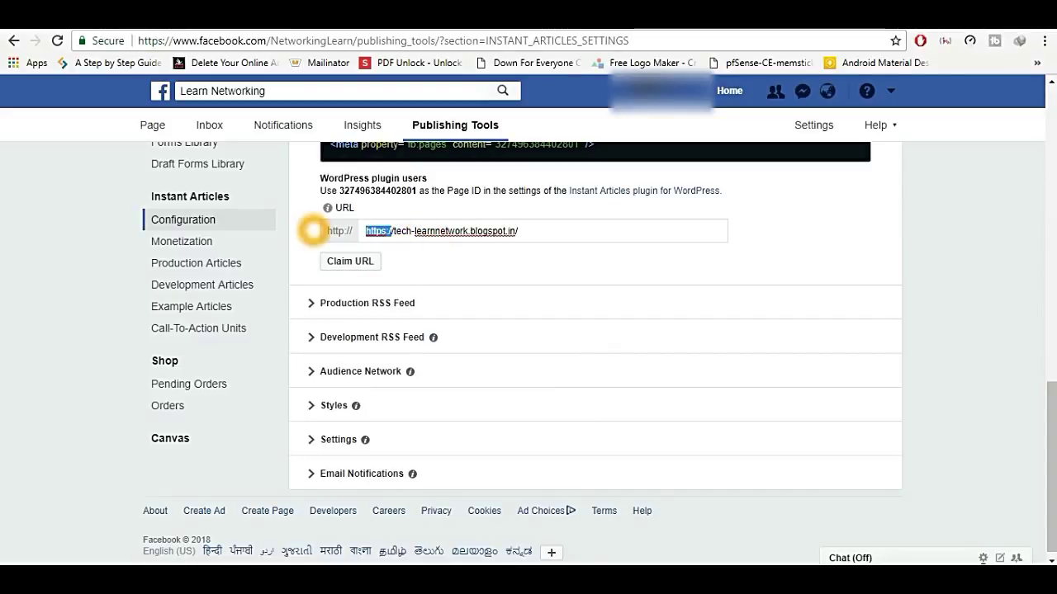
{"action": "key", "text": "BackSpace"}
{"action": "key", "text": "Delete"}
{"action": "left_click", "coordinate": [353, 262]}
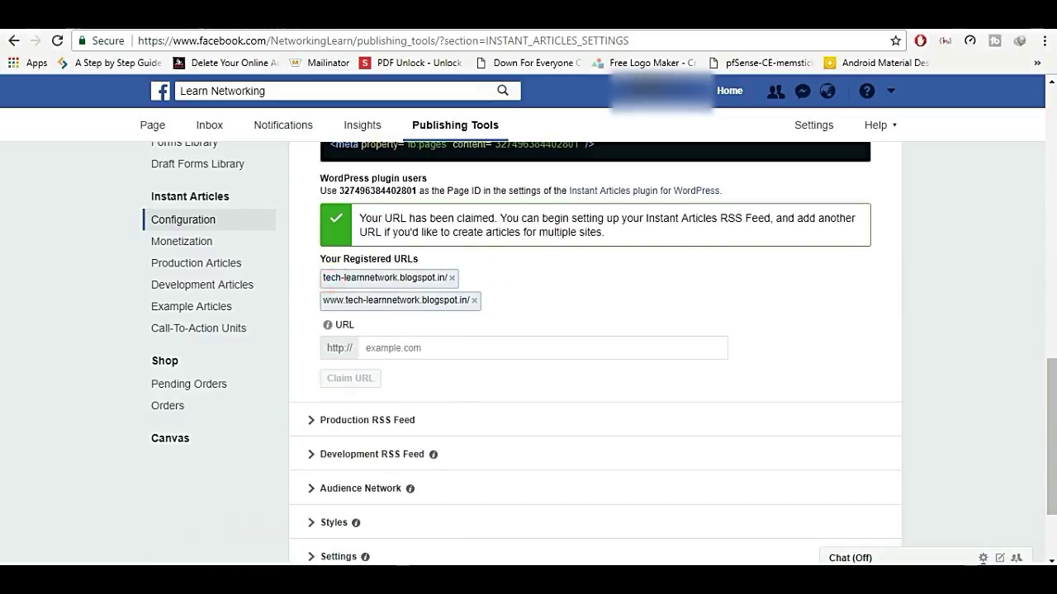
{"action": "left_click", "coordinate": [373, 349]}
{"action": "key", "text": "ctrl+v"}
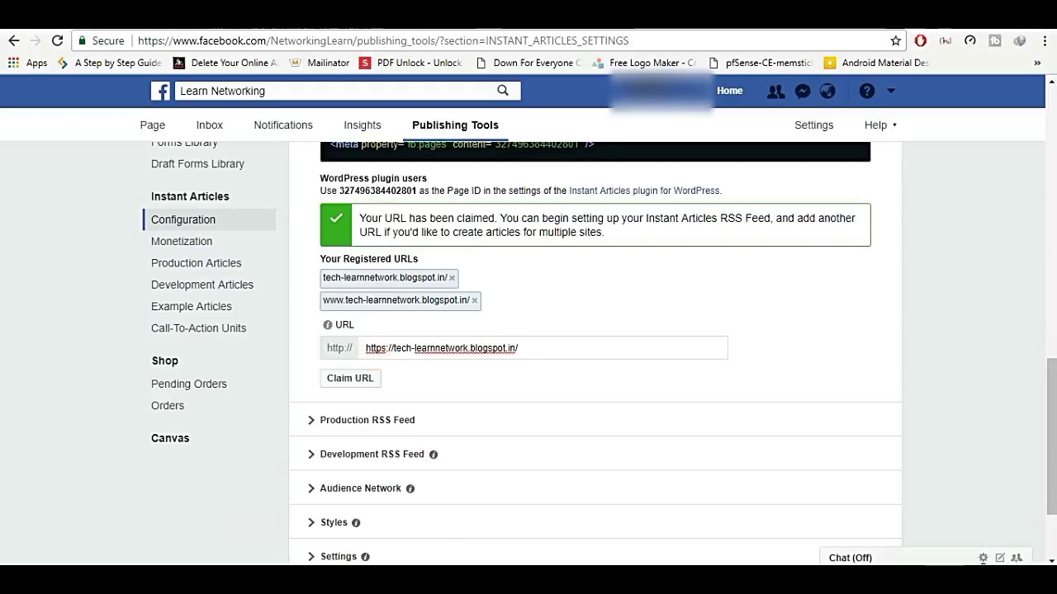
{"action": "left_click_drag", "start_coordinate": [393, 350], "coordinate": [366, 348]}
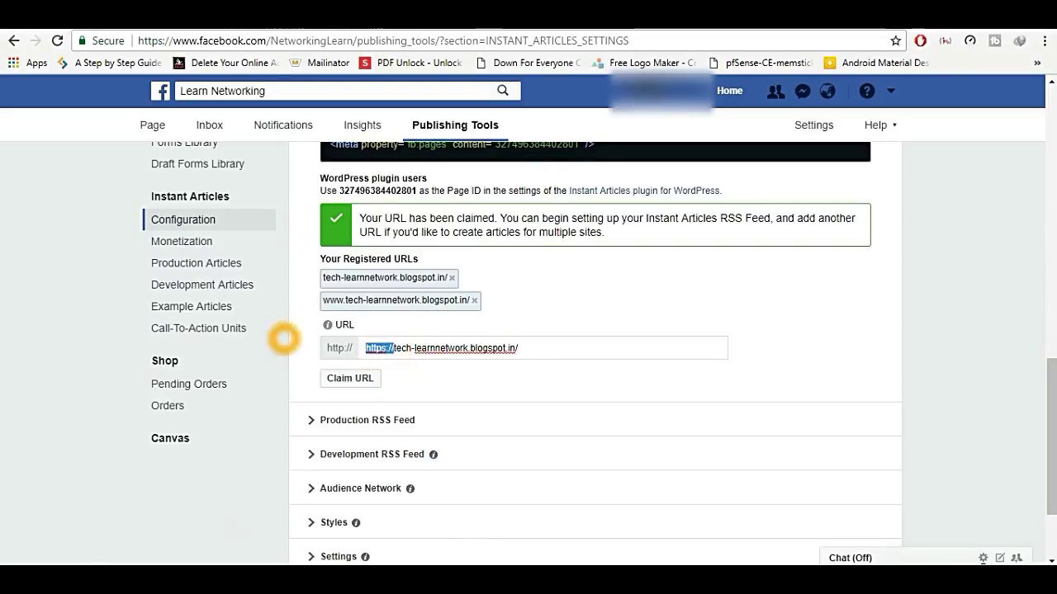
{"action": "key", "text": "BackSpace"}
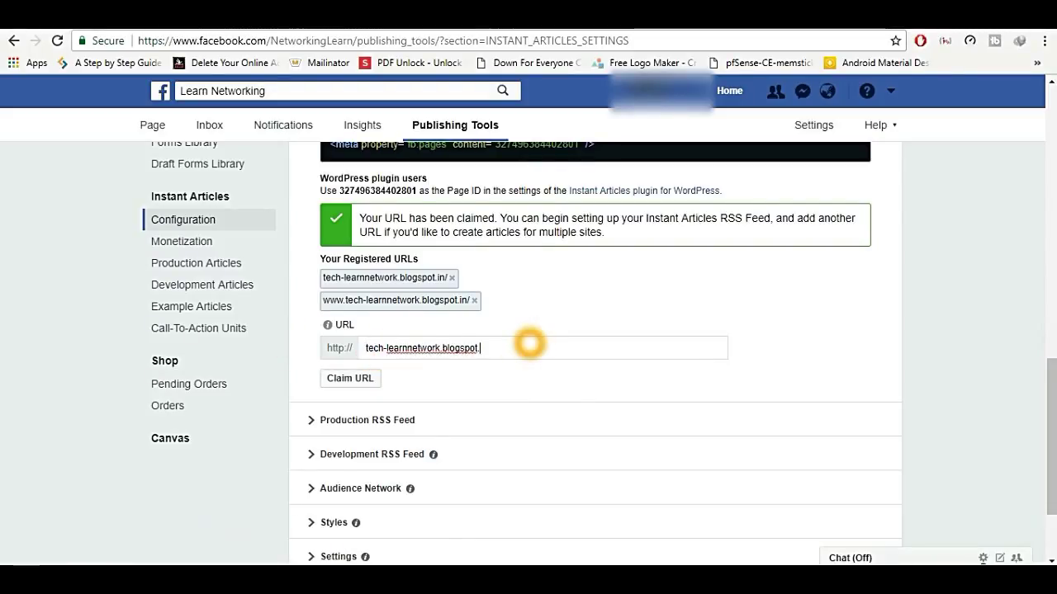
{"action": "type", "text": ".com"}
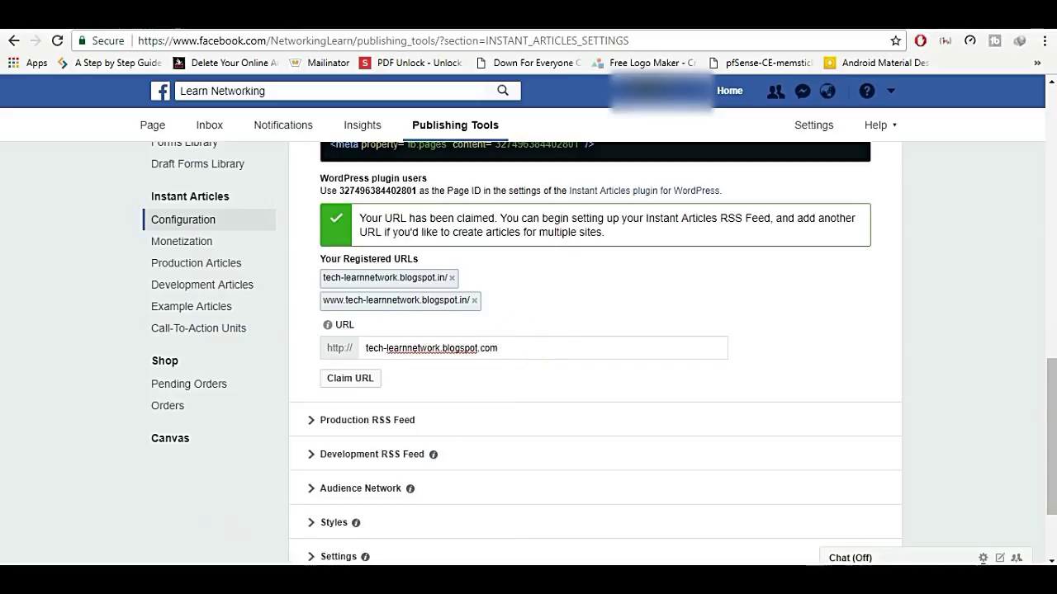
{"action": "left_click", "coordinate": [364, 378]}
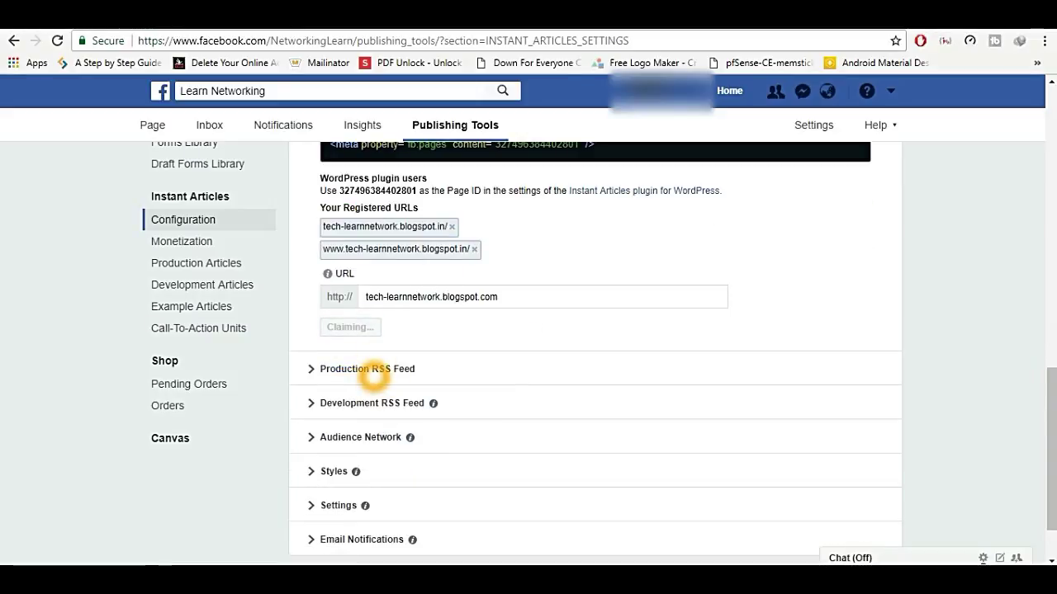
{"action": "left_click", "coordinate": [363, 328]}
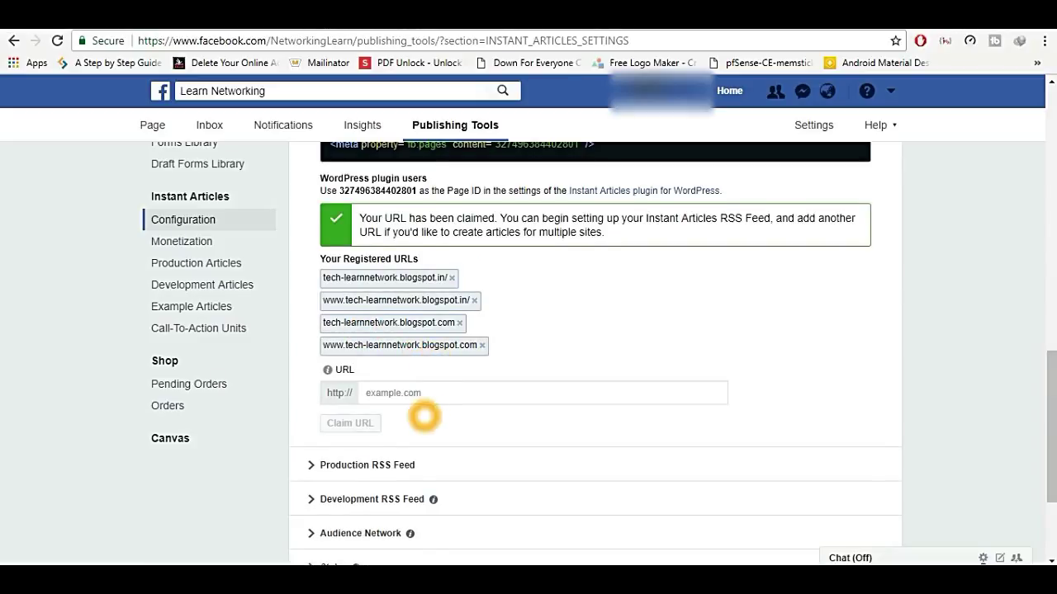
Expand the Production RSS Feed tool and activate its RSS Feed URL entry
{"action": "scroll", "coordinate": [422, 415], "scroll_direction": "down", "scroll_amount": 1}
{"action": "left_click", "coordinate": [388, 388]}
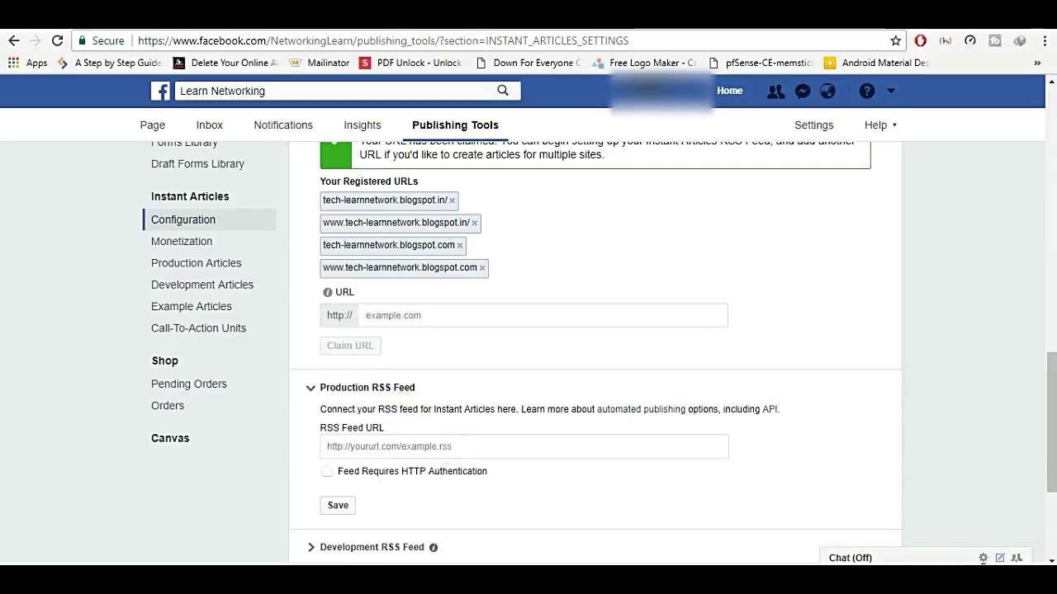
{"action": "left_click", "coordinate": [458, 447]}
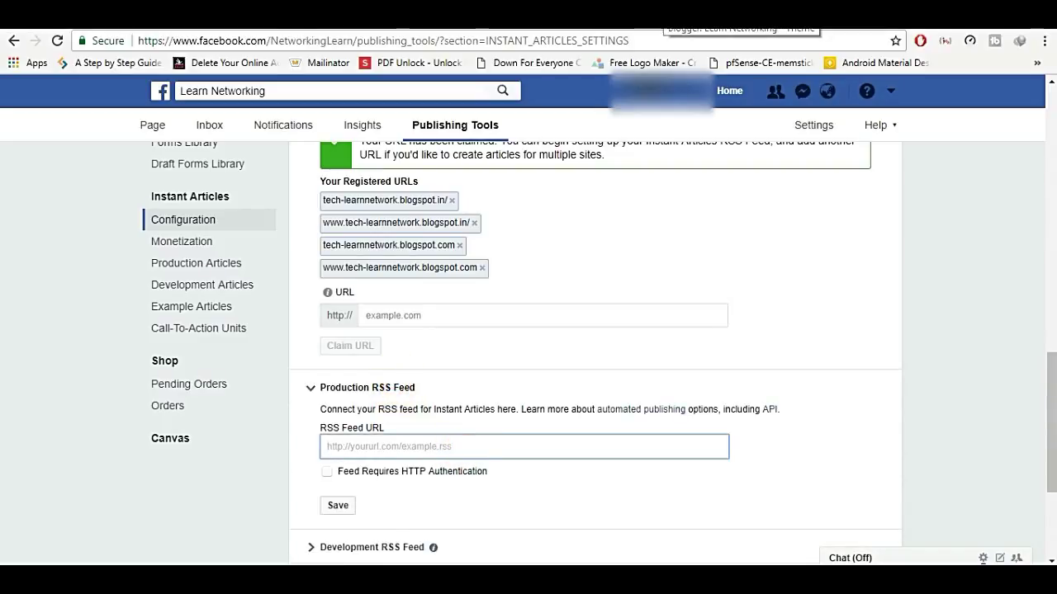
Switch to the Learn Networking blog, view its page source and select the RSS feed link in the application/rss+xml line for copying
{"action": "left_click", "coordinate": [675, 15]}
{"action": "left_click", "coordinate": [256, 15]}
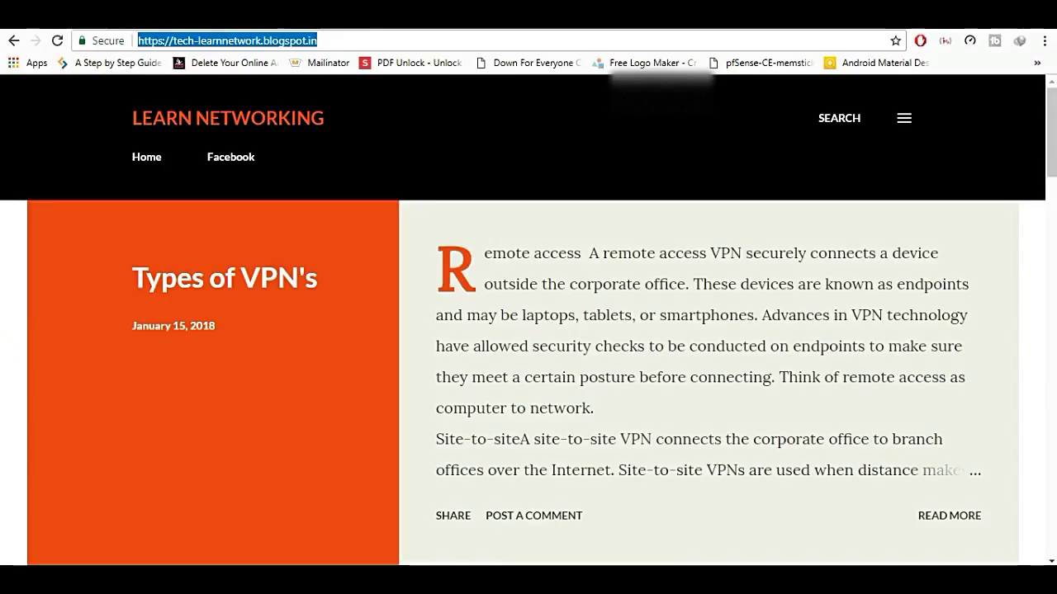
{"action": "left_click", "coordinate": [330, 40]}
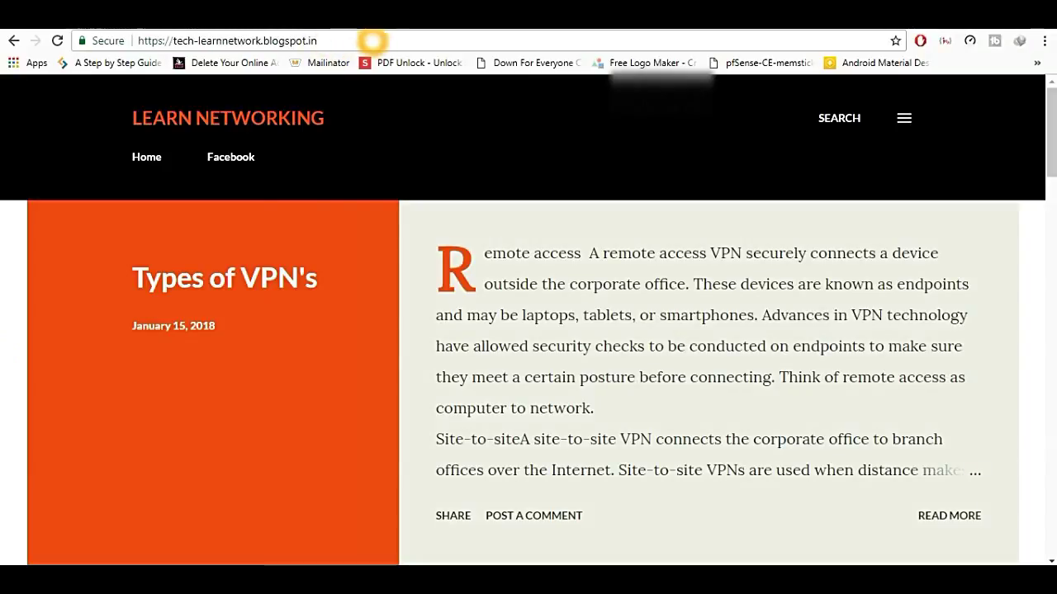
{"action": "right_click", "coordinate": [401, 142]}
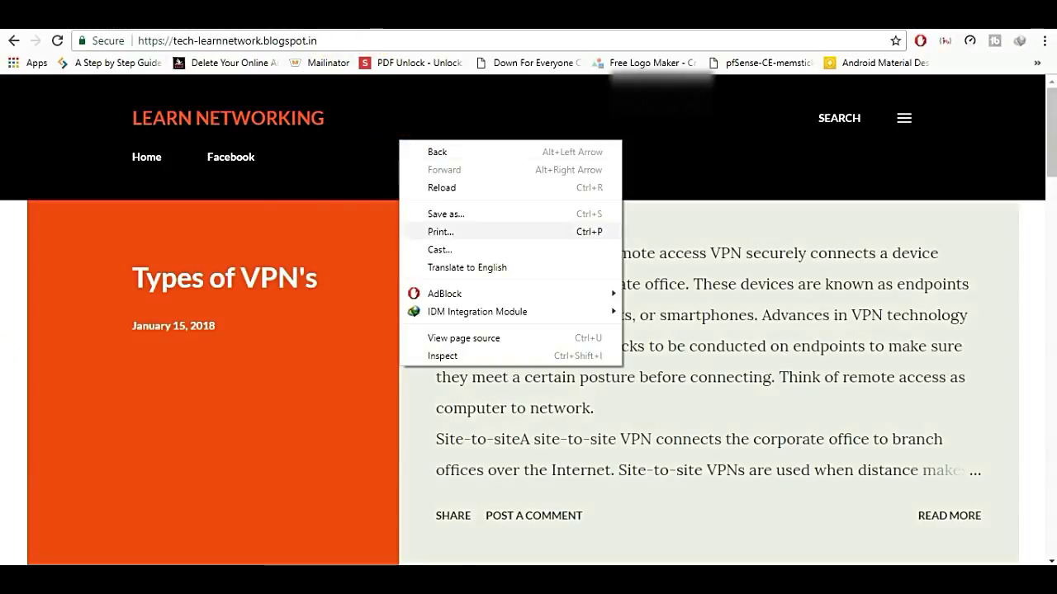
{"action": "left_click", "coordinate": [479, 340]}
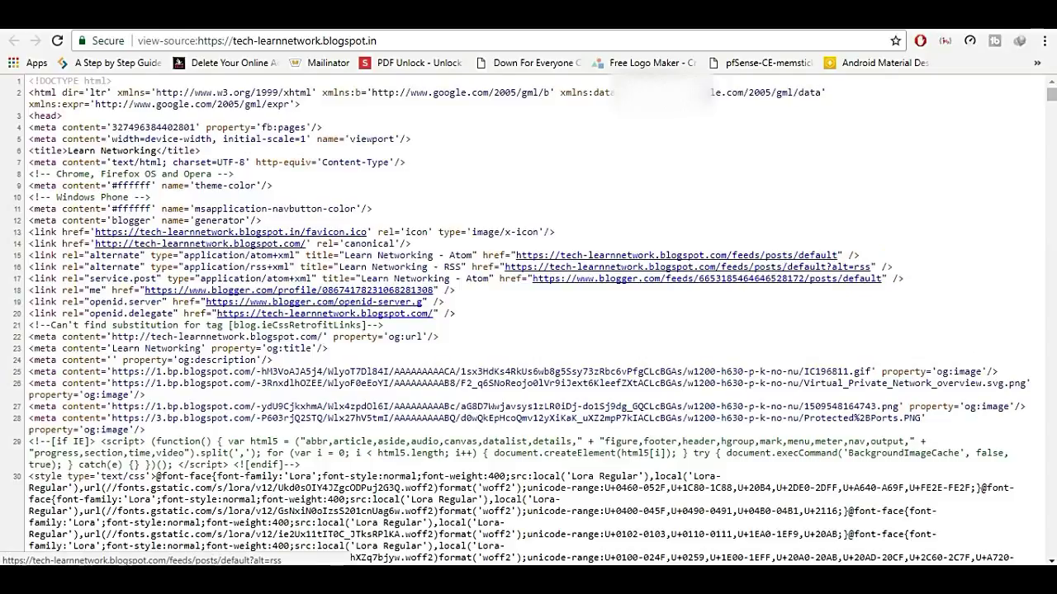
{"action": "left_click_drag", "start_coordinate": [871, 268], "coordinate": [645, 267]}
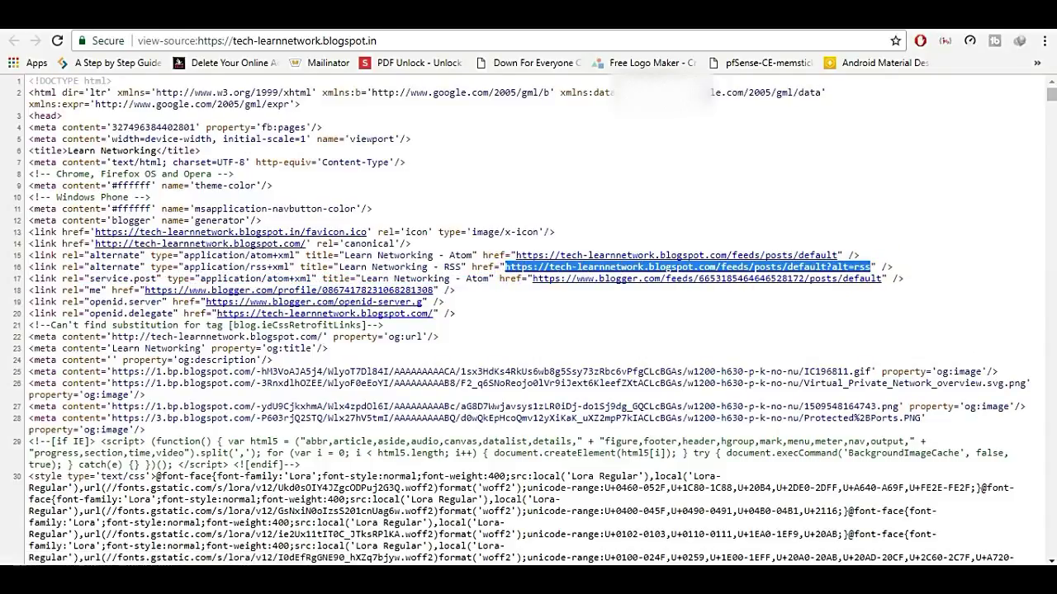
{"action": "key", "text": "ctrl+Tab"}
{"action": "key", "text": "ctrl+Tab"}
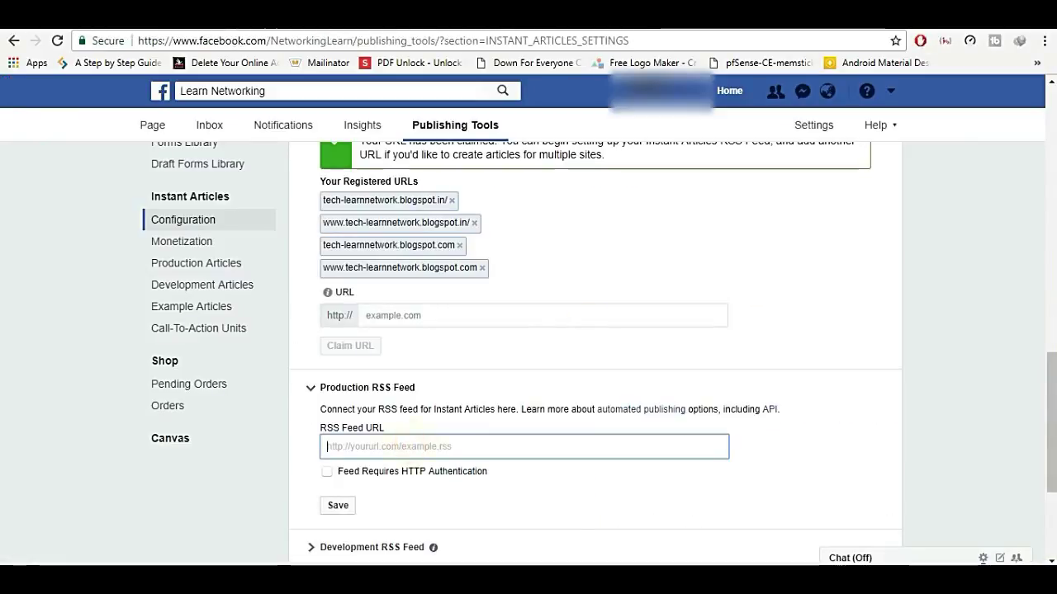
{"action": "type", "text": "https://tech-learnnetwork.blogspot.com/feeds/posts/default?alt=rss"}
{"action": "scroll", "coordinate": [413, 445], "scroll_direction": "down", "scroll_amount": 2}
{"action": "left_click", "coordinate": [339, 350]}
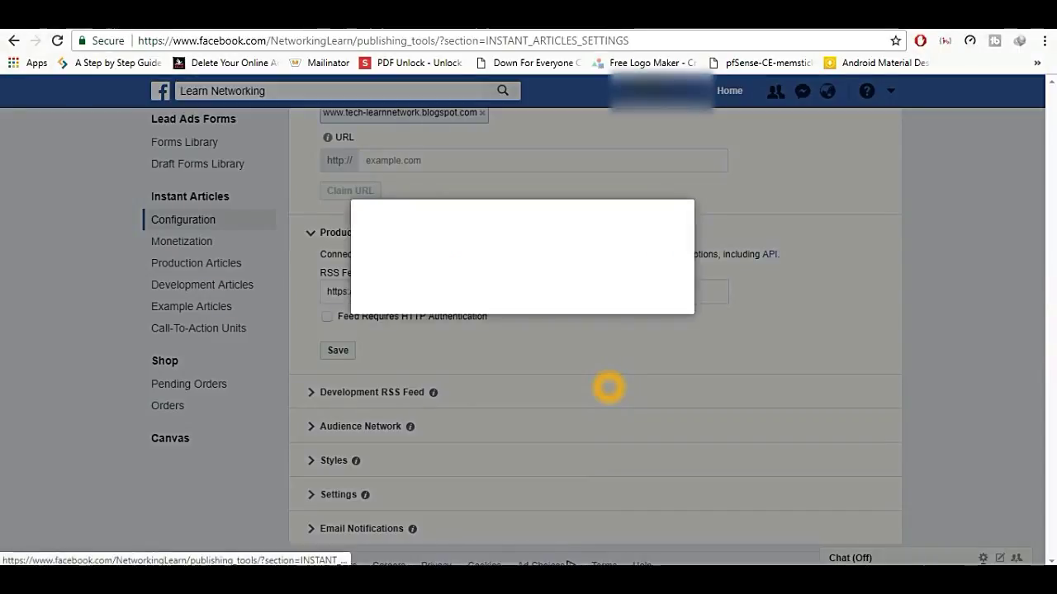
{"action": "left_click", "coordinate": [667, 295]}
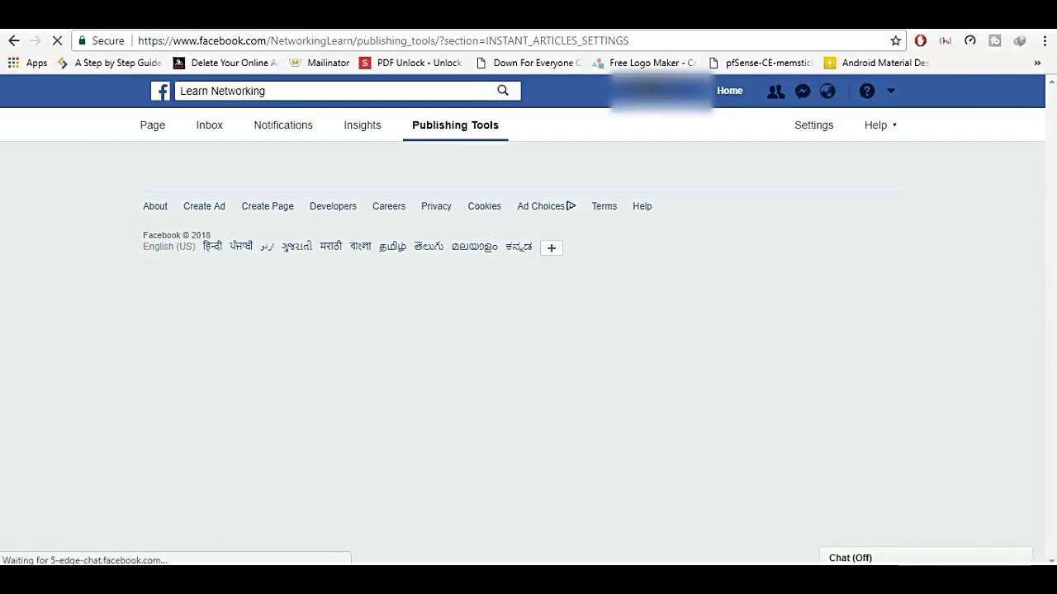
Open the Production Articles list and check it for articles imported from the feed
{"action": "scroll", "coordinate": [595, 296], "scroll_direction": "down", "scroll_amount": 4}
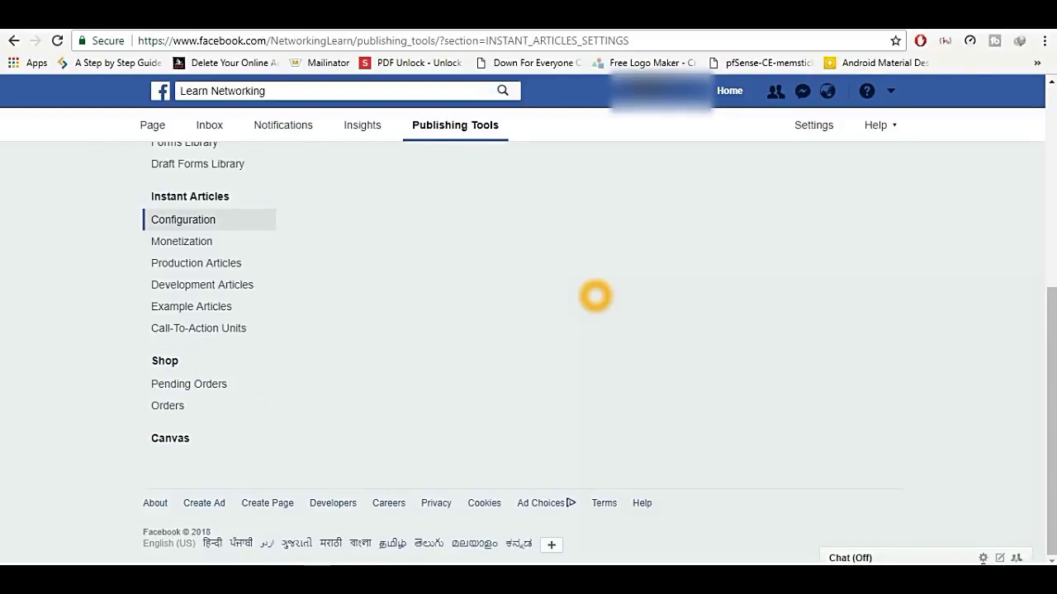
{"action": "scroll", "coordinate": [595, 295], "scroll_direction": "down", "scroll_amount": 2}
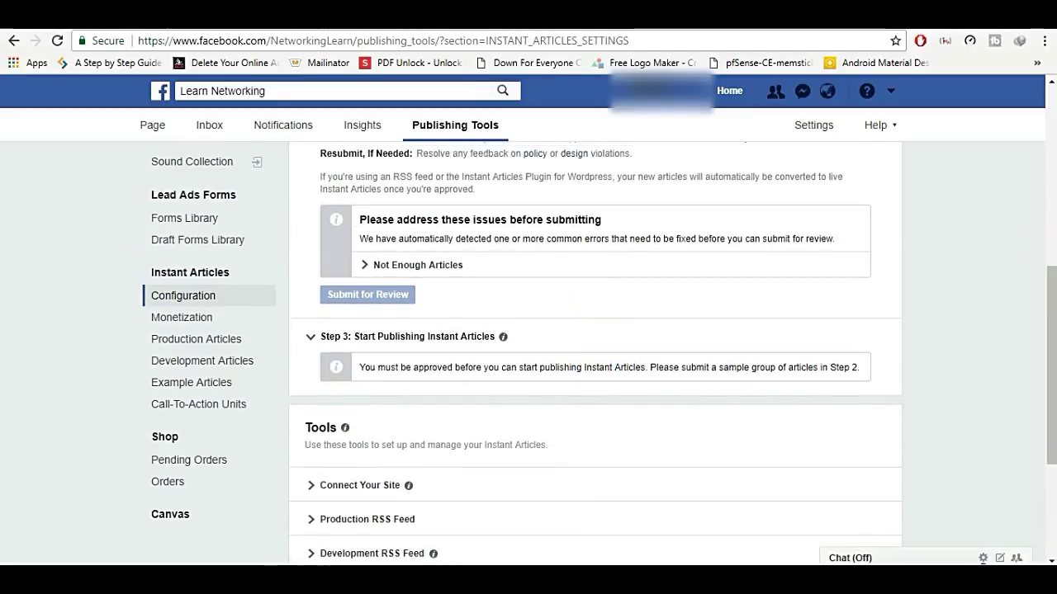
{"action": "left_click", "coordinate": [175, 339]}
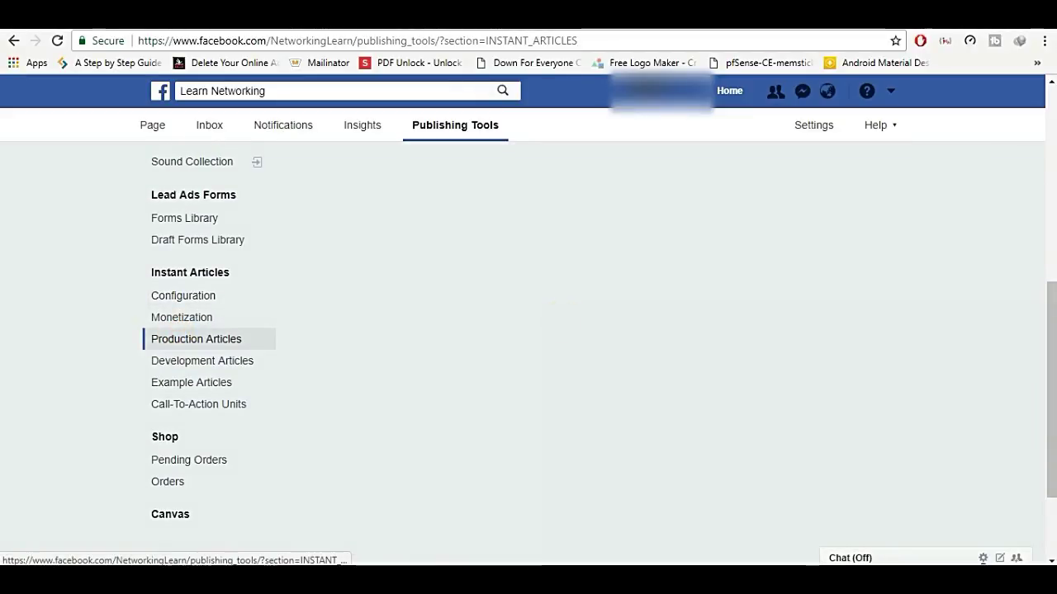
{"action": "scroll", "coordinate": [561, 320], "scroll_direction": "up", "scroll_amount": 2}
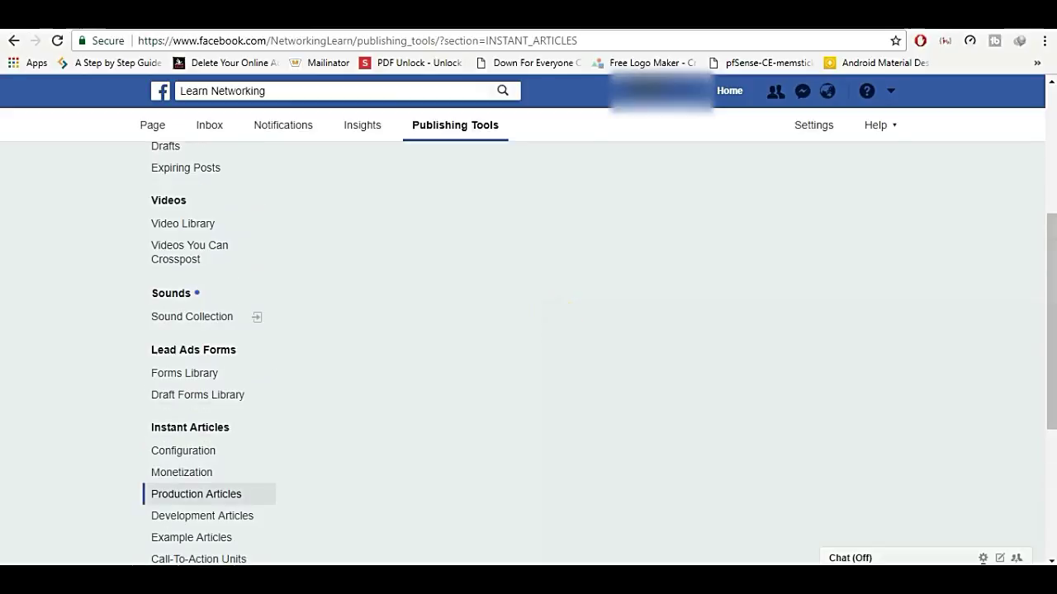
{"action": "scroll", "coordinate": [564, 310], "scroll_direction": "up", "scroll_amount": 1}
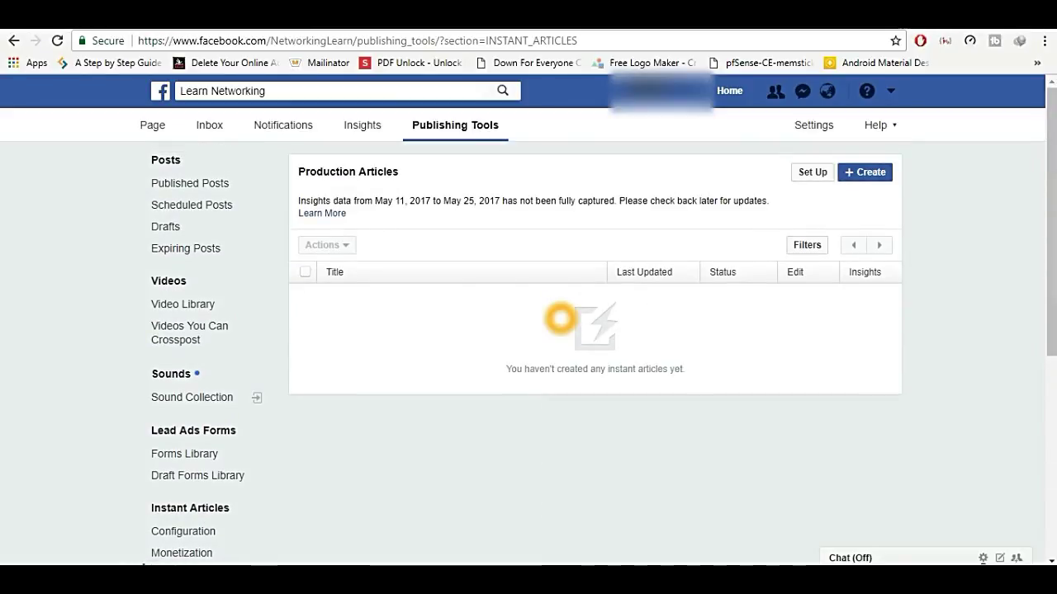
{"action": "scroll", "coordinate": [559, 319], "scroll_direction": "down", "scroll_amount": 1}
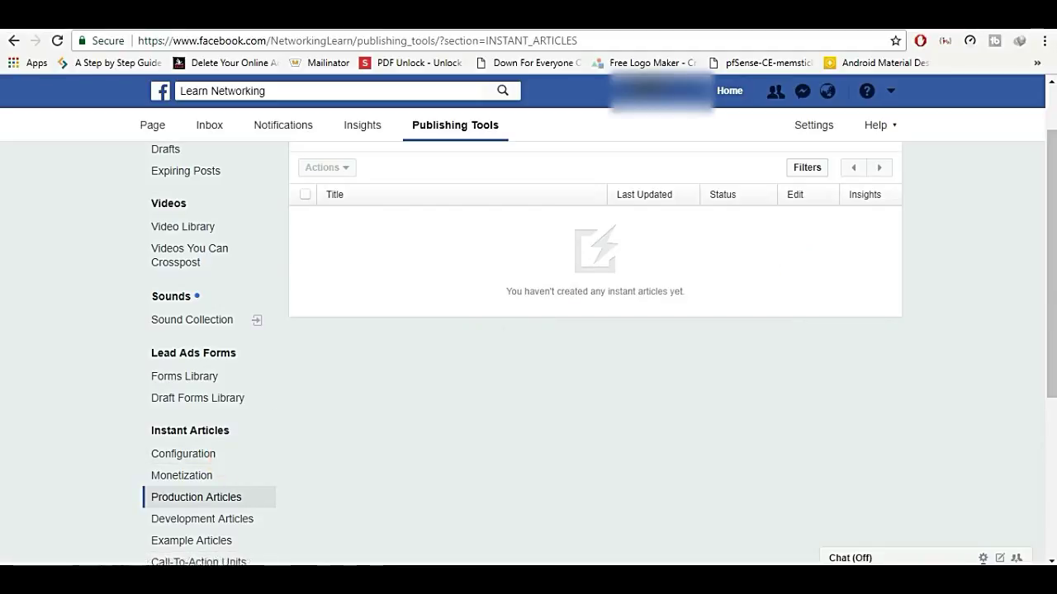
Return to the Instant Articles configuration, save the existing Production RSS Feed again and acknowledge the message
{"action": "left_click", "coordinate": [222, 454]}
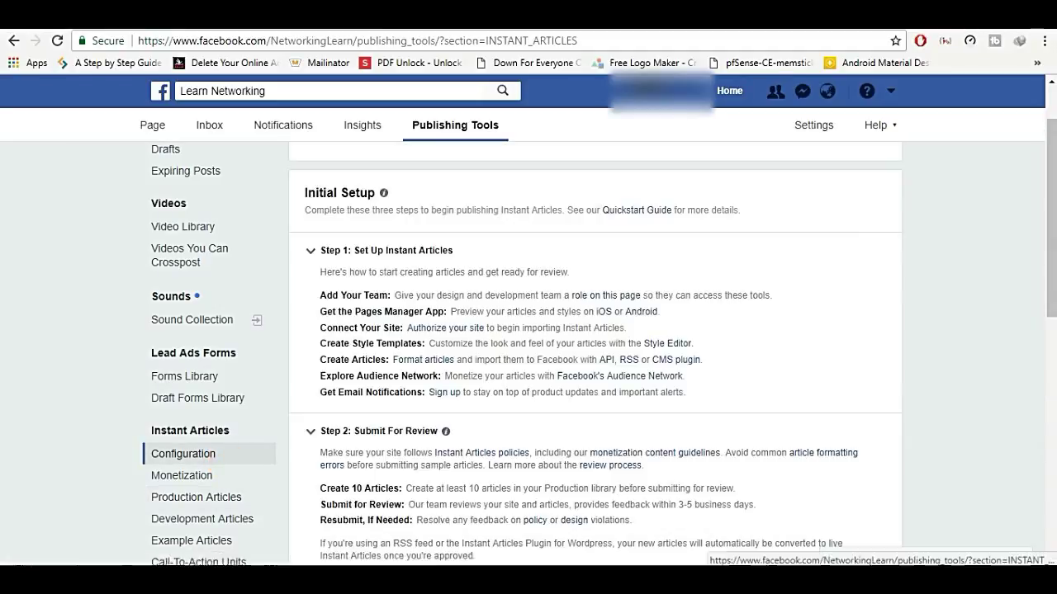
{"action": "scroll", "coordinate": [519, 352], "scroll_direction": "down", "scroll_amount": 4}
{"action": "scroll", "coordinate": [519, 351], "scroll_direction": "down", "scroll_amount": 3}
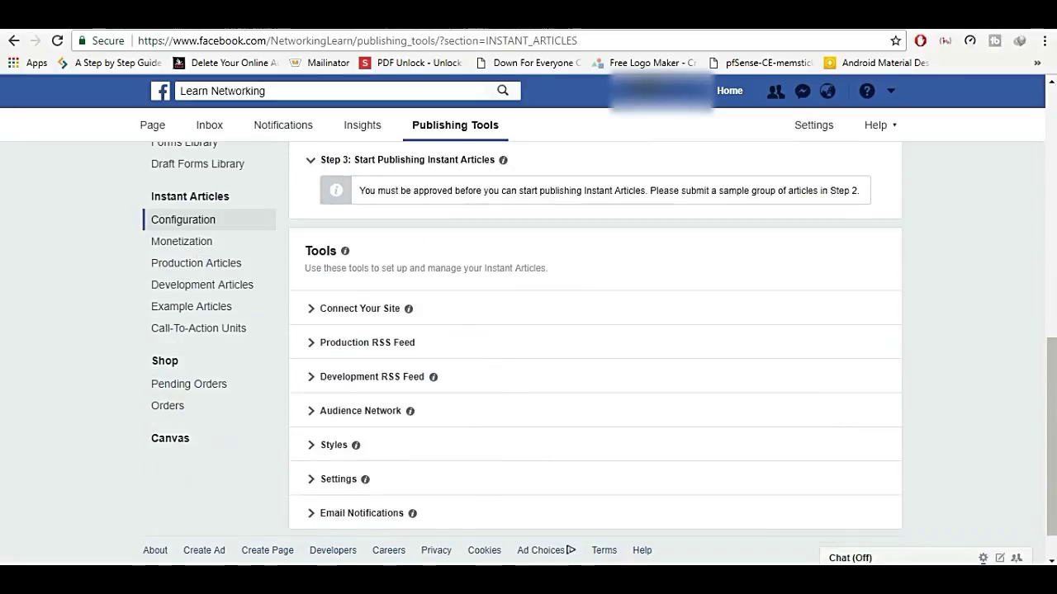
{"action": "left_click", "coordinate": [341, 343]}
{"action": "left_click", "coordinate": [336, 462]}
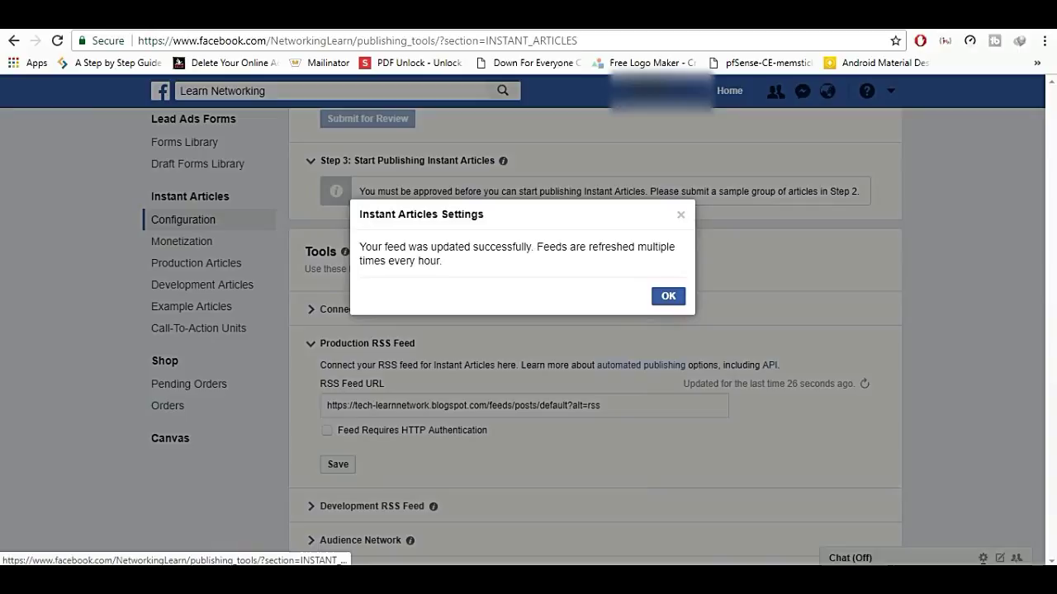
{"action": "left_click", "coordinate": [668, 296]}
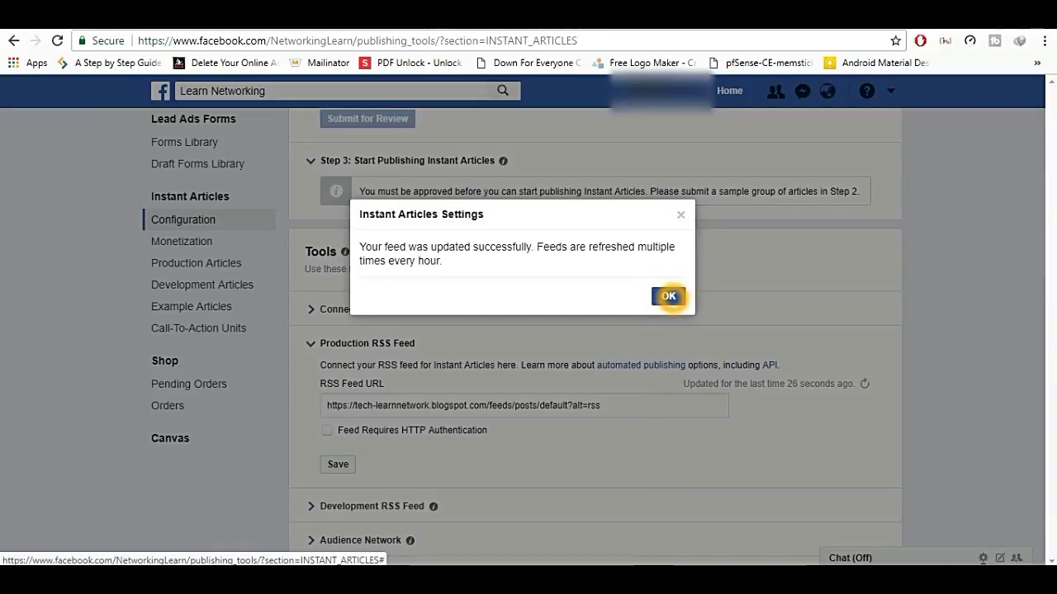
{"action": "left_click", "coordinate": [669, 297]}
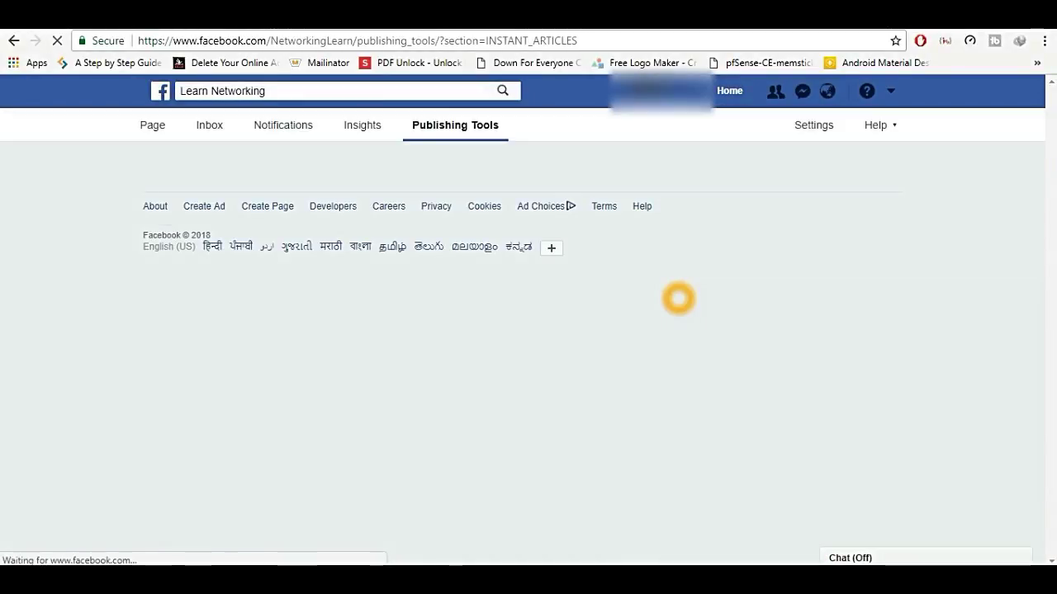
In the Instant Articles configuration, agree to the Audience Network terms and policy, start Audience Network monetization and dismiss the developer alert
{"action": "scroll", "coordinate": [679, 299], "scroll_direction": "down", "scroll_amount": 3}
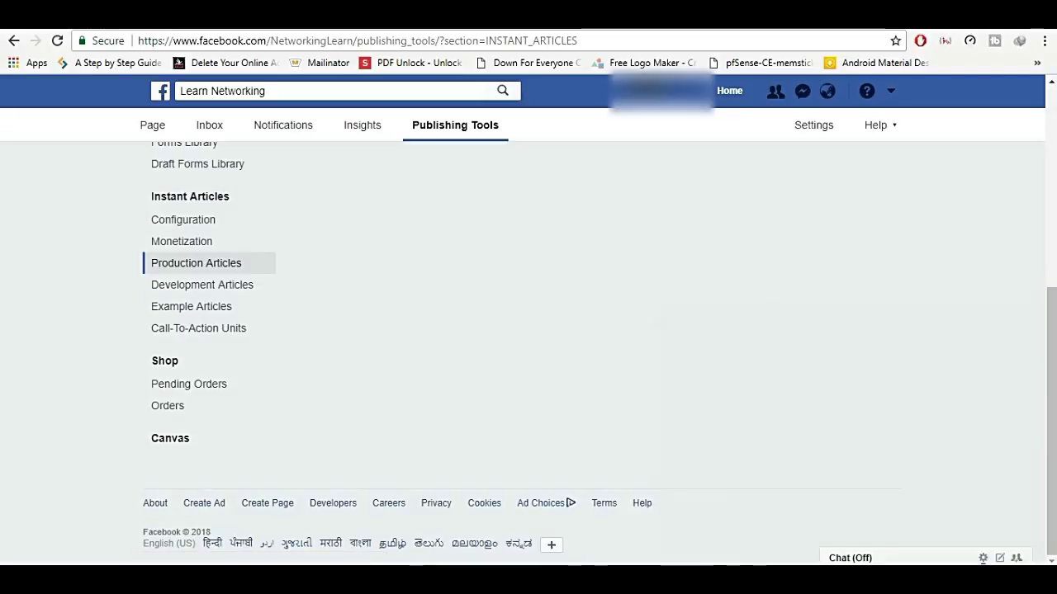
{"action": "scroll", "coordinate": [664, 324], "scroll_direction": "up", "scroll_amount": 4}
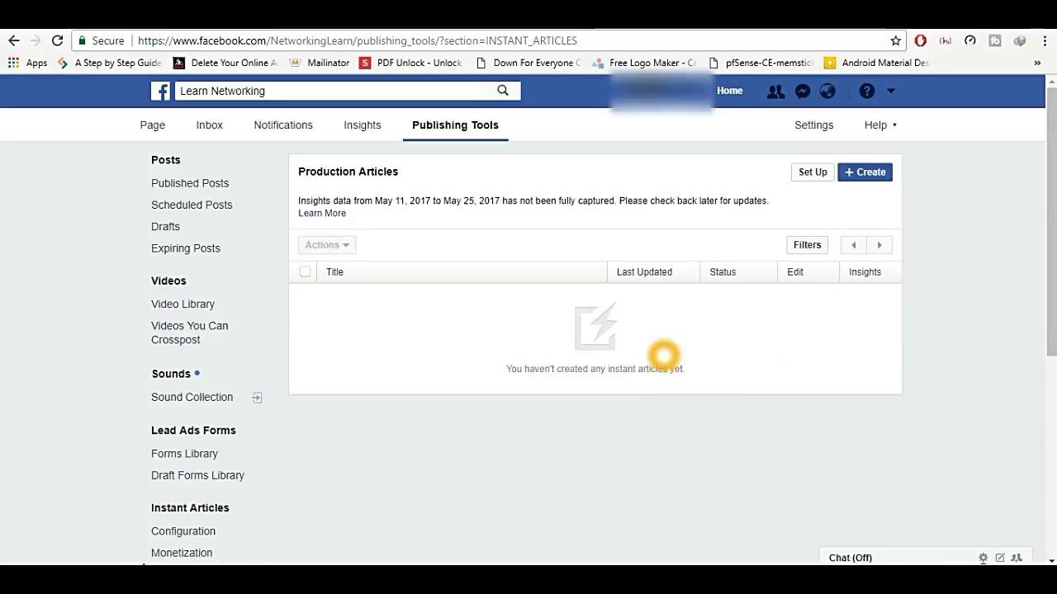
{"action": "scroll", "coordinate": [358, 389], "scroll_direction": "down", "scroll_amount": 2}
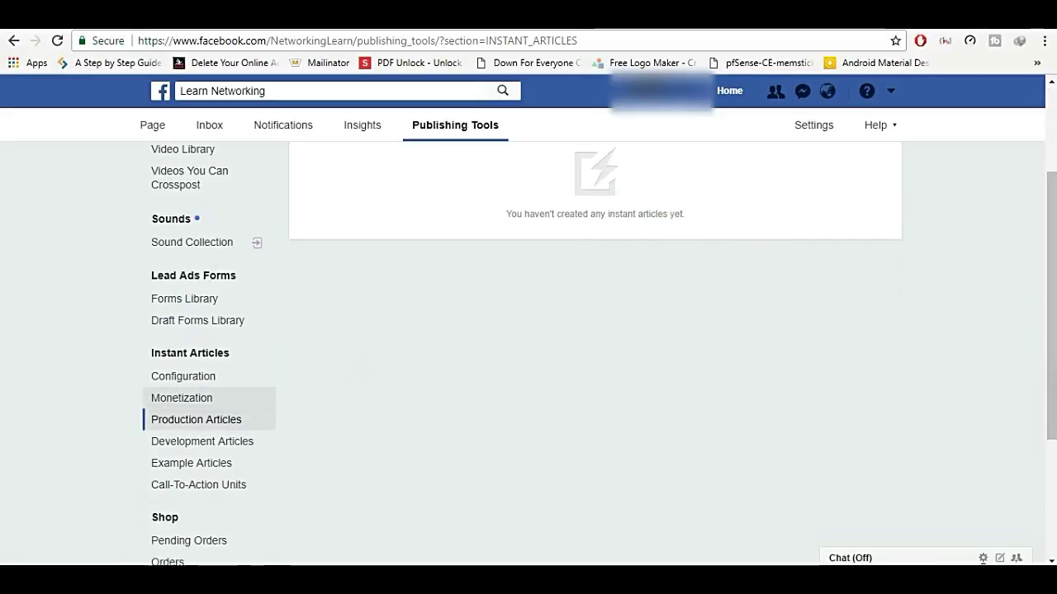
{"action": "left_click", "coordinate": [183, 377]}
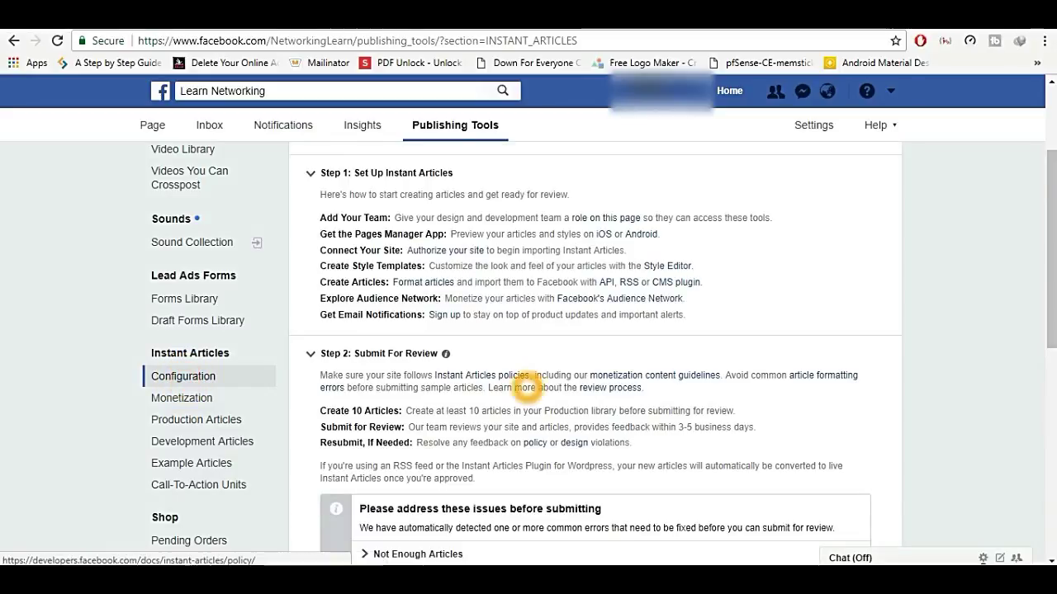
{"action": "scroll", "coordinate": [528, 388], "scroll_direction": "down", "scroll_amount": 5}
{"action": "scroll", "coordinate": [594, 347], "scroll_direction": "down", "scroll_amount": 2}
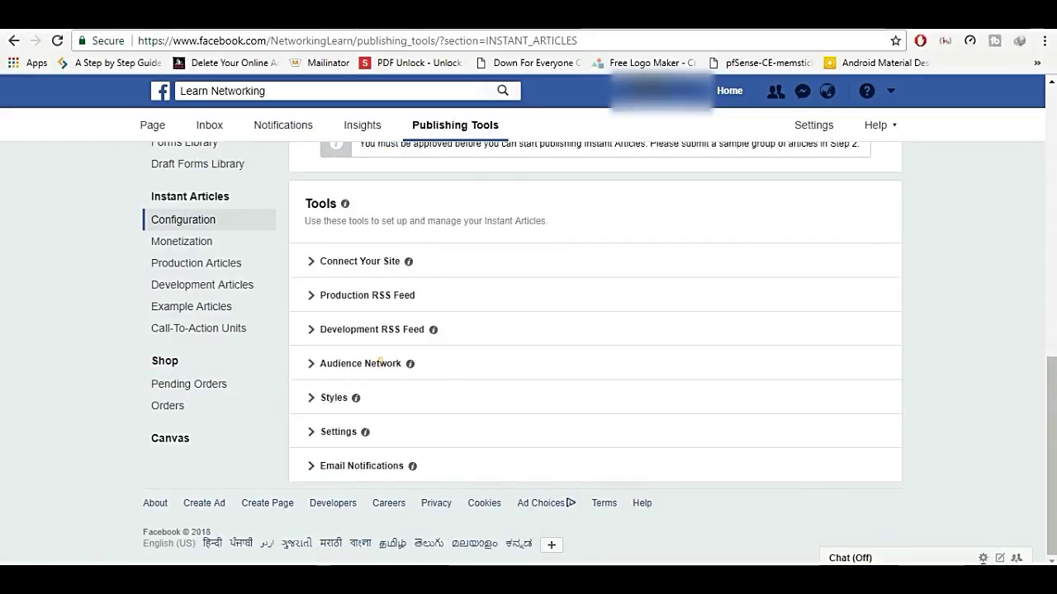
{"action": "left_click", "coordinate": [380, 363]}
{"action": "left_click", "coordinate": [326, 411]}
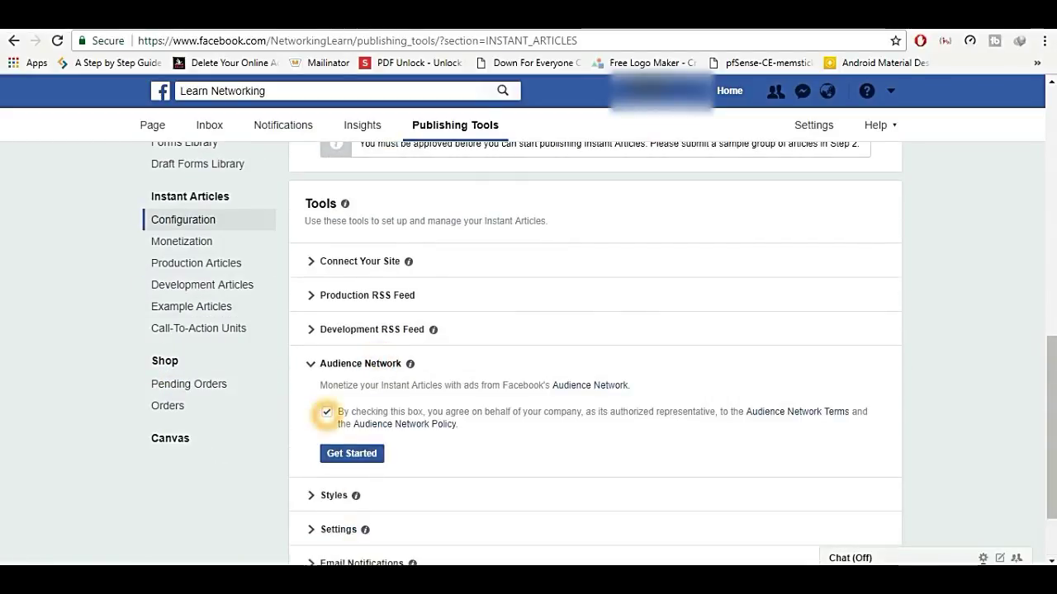
{"action": "left_click", "coordinate": [351, 453]}
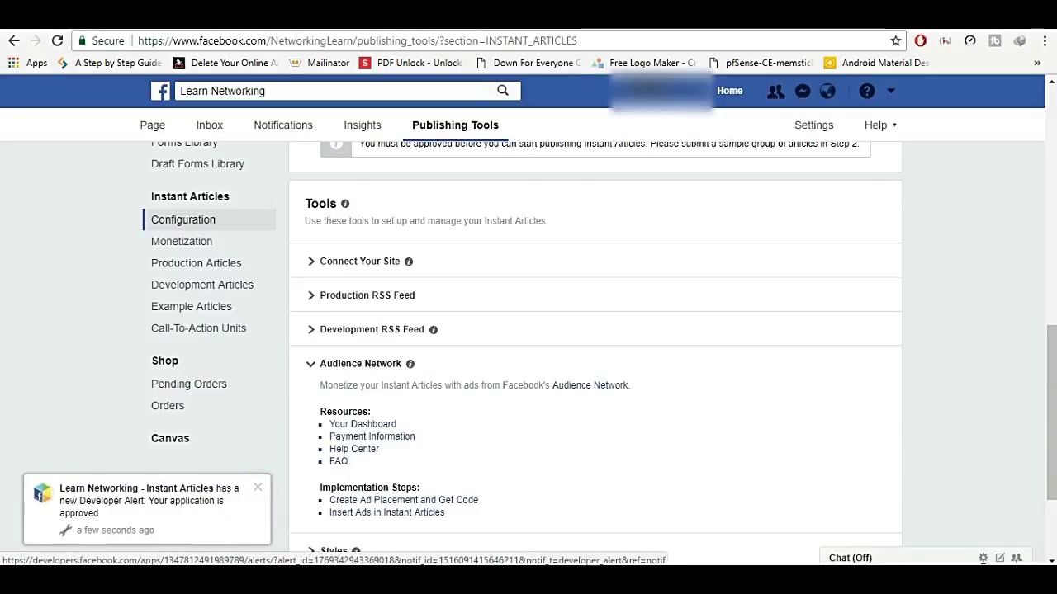
{"action": "left_click", "coordinate": [268, 488]}
{"action": "scroll", "coordinate": [498, 467], "scroll_direction": "down", "scroll_amount": 2}
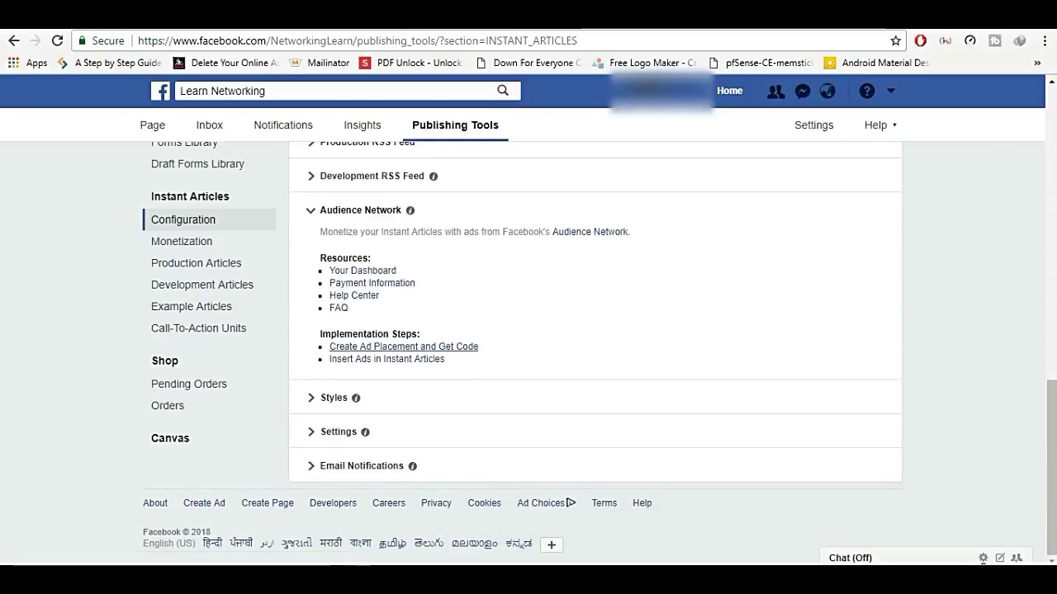
Expand the Styles section of the Instant Articles configuration and open the default style template for editing
{"action": "left_click_drag", "start_coordinate": [503, 350], "coordinate": [340, 346]}
{"action": "left_click", "coordinate": [334, 397]}
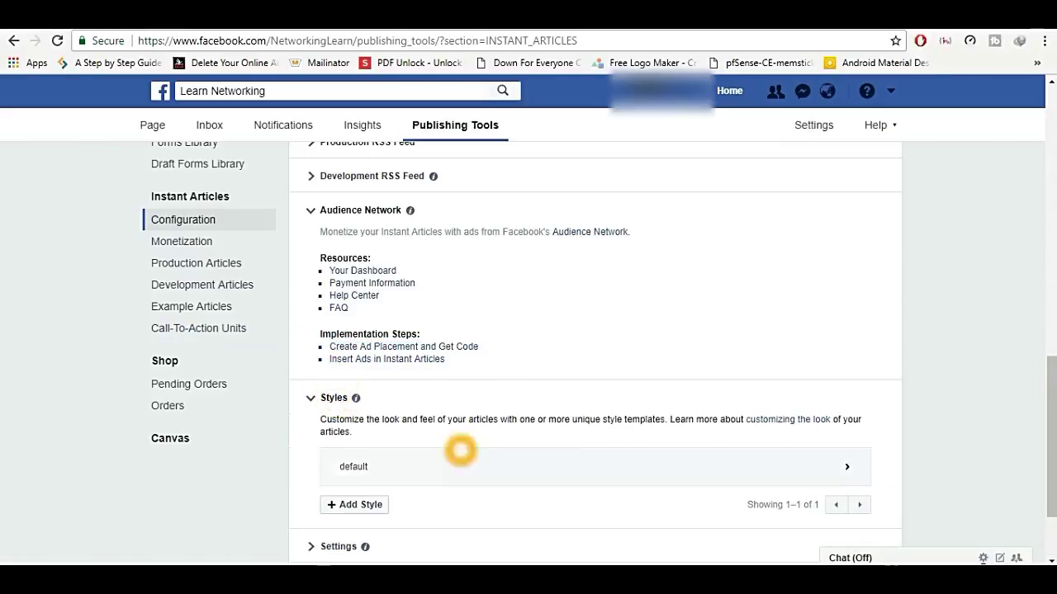
{"action": "scroll", "coordinate": [460, 448], "scroll_direction": "down", "scroll_amount": 2}
{"action": "left_click", "coordinate": [369, 357]}
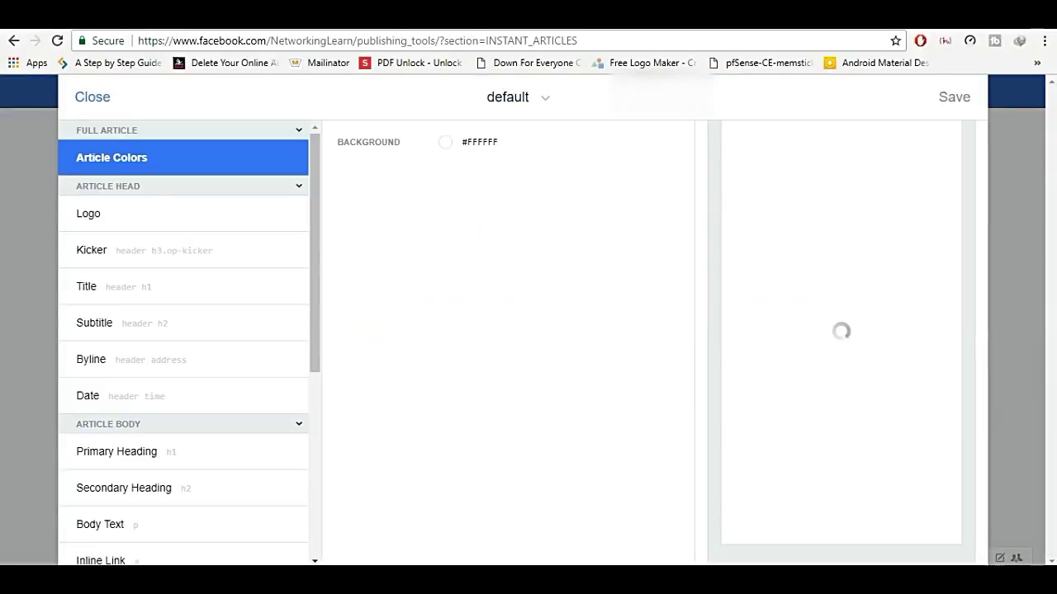
Upload Logomakr_7.png from the Desktop as the article head logo of the default style
{"action": "left_click", "coordinate": [130, 214]}
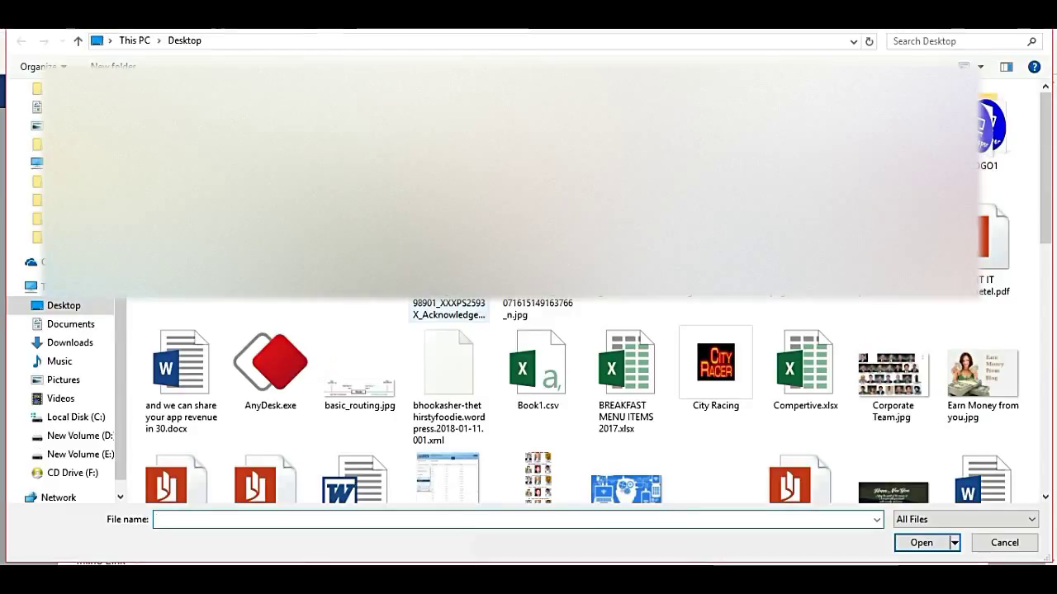
{"action": "left_click_drag", "start_coordinate": [1045, 194], "coordinate": [1047, 454]}
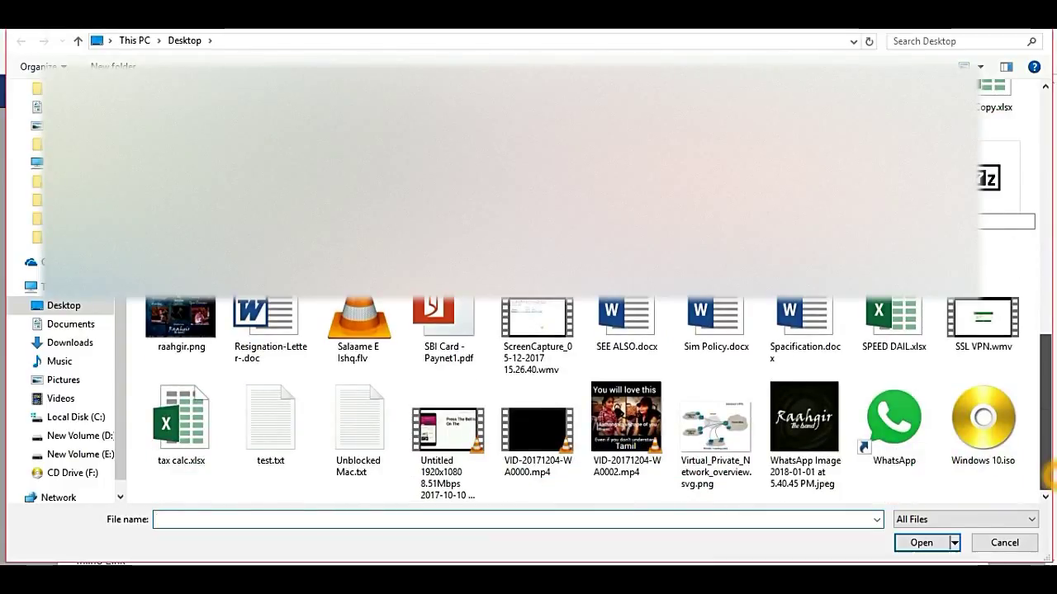
{"action": "left_click_drag", "start_coordinate": [1045, 454], "coordinate": [1045, 294]}
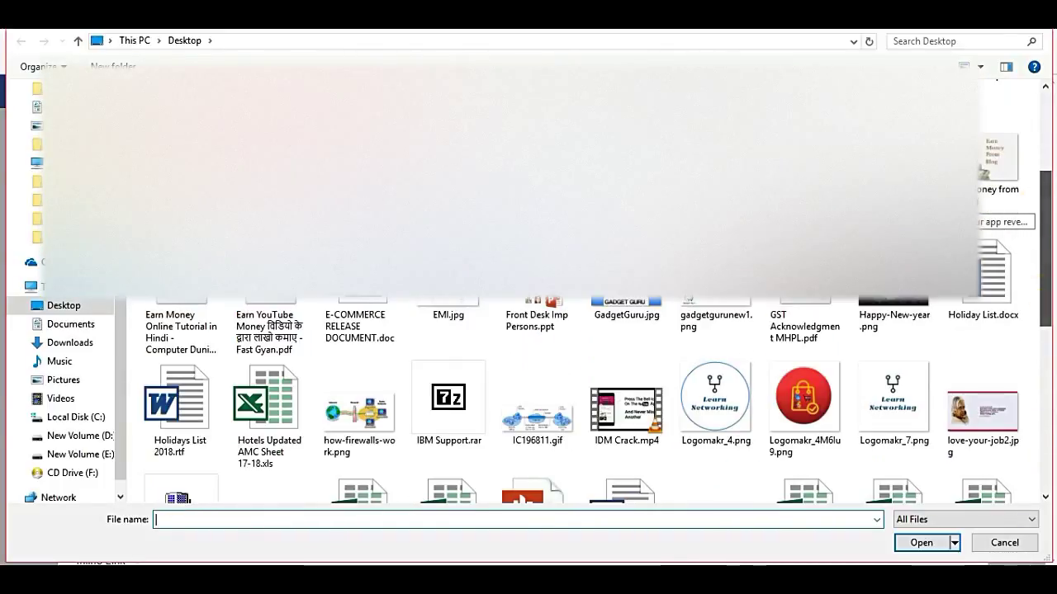
{"action": "left_click", "coordinate": [893, 408]}
{"action": "left_click", "coordinate": [921, 542]}
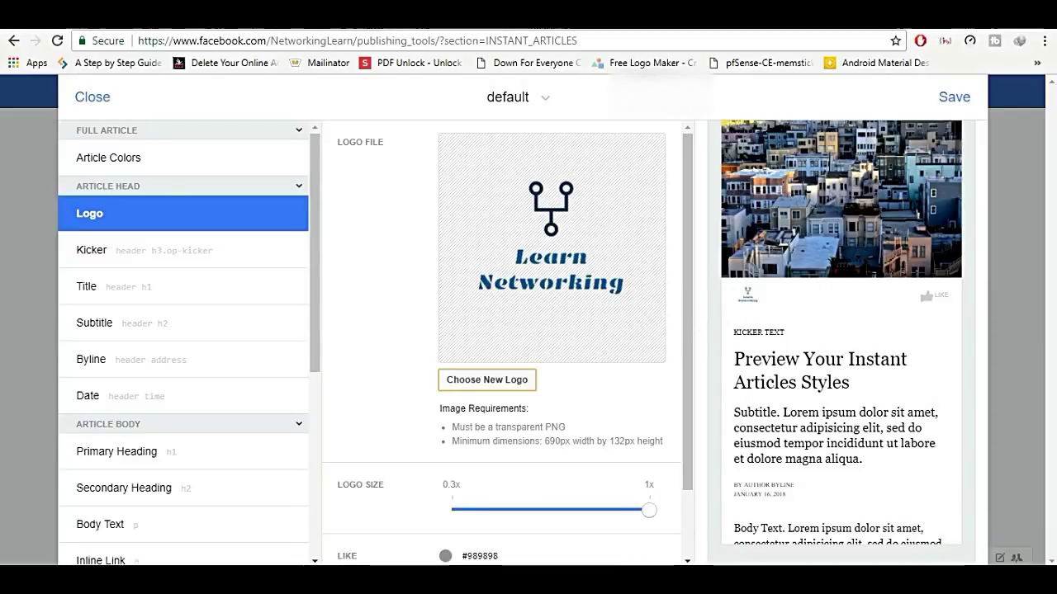
Save the default style with its new logo and close the style editor
{"action": "scroll", "coordinate": [623, 369], "scroll_direction": "down", "scroll_amount": 1}
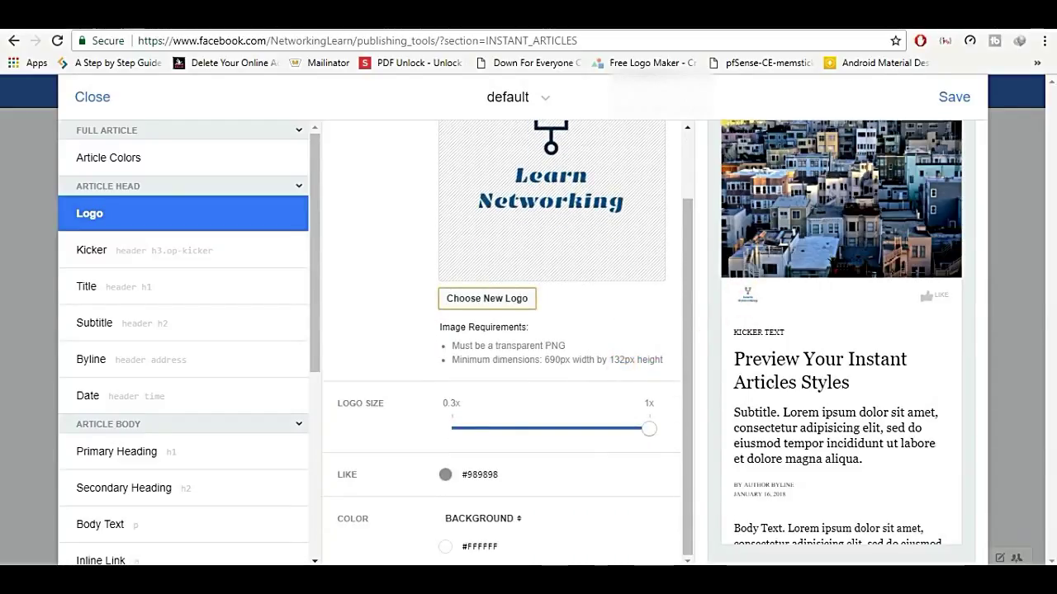
{"action": "left_click", "coordinate": [955, 97]}
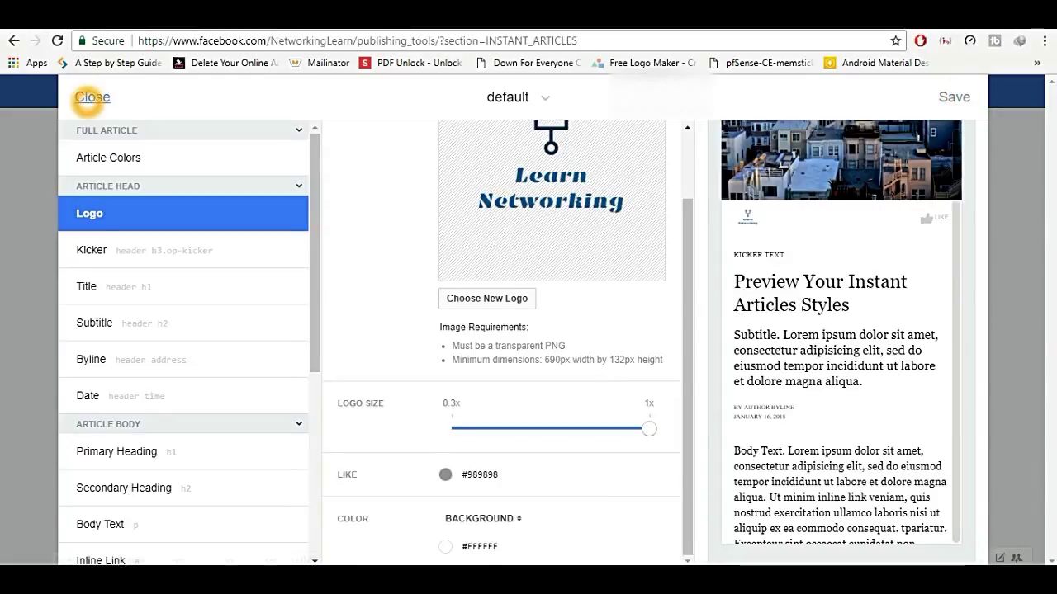
{"action": "left_click", "coordinate": [91, 96]}
Expand the Not Enough Articles issue under Step 2: Submit For Review and read its requirement
{"action": "scroll", "coordinate": [376, 396], "scroll_direction": "up", "scroll_amount": 8}
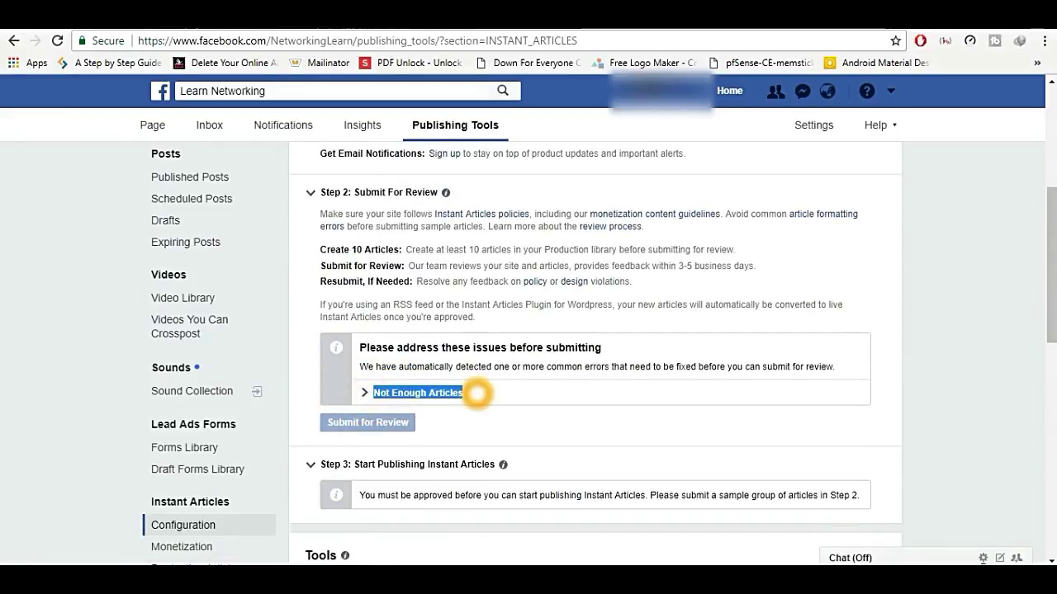
{"action": "left_click", "coordinate": [477, 394]}
{"action": "scroll", "coordinate": [105, 484], "scroll_direction": "down", "scroll_amount": 3}
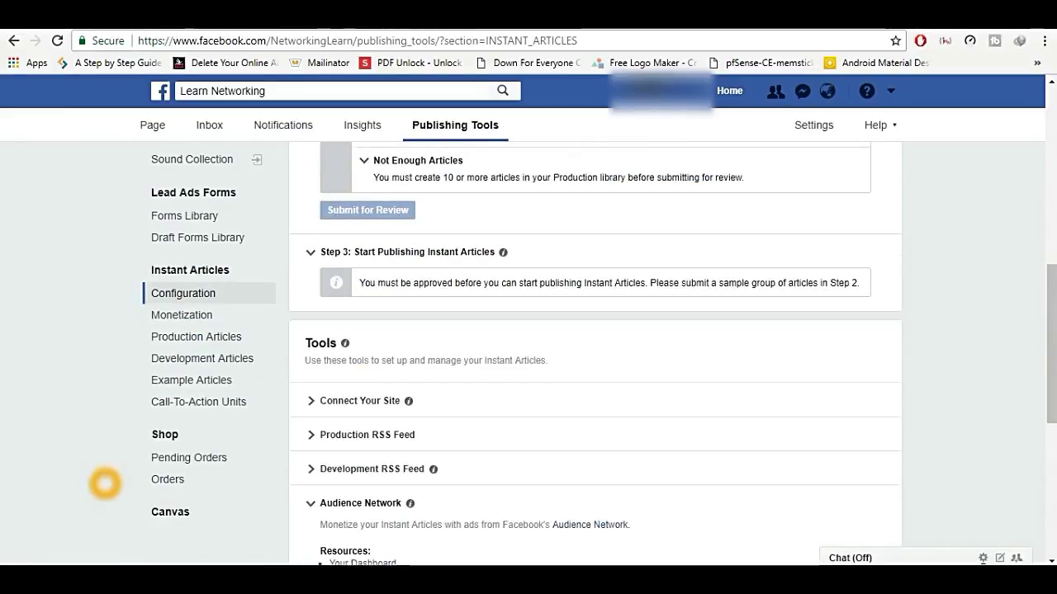
Check the Production Articles list for imported articles, then return to the Instant Articles configuration and review the submission requirements
{"action": "left_click", "coordinate": [210, 336]}
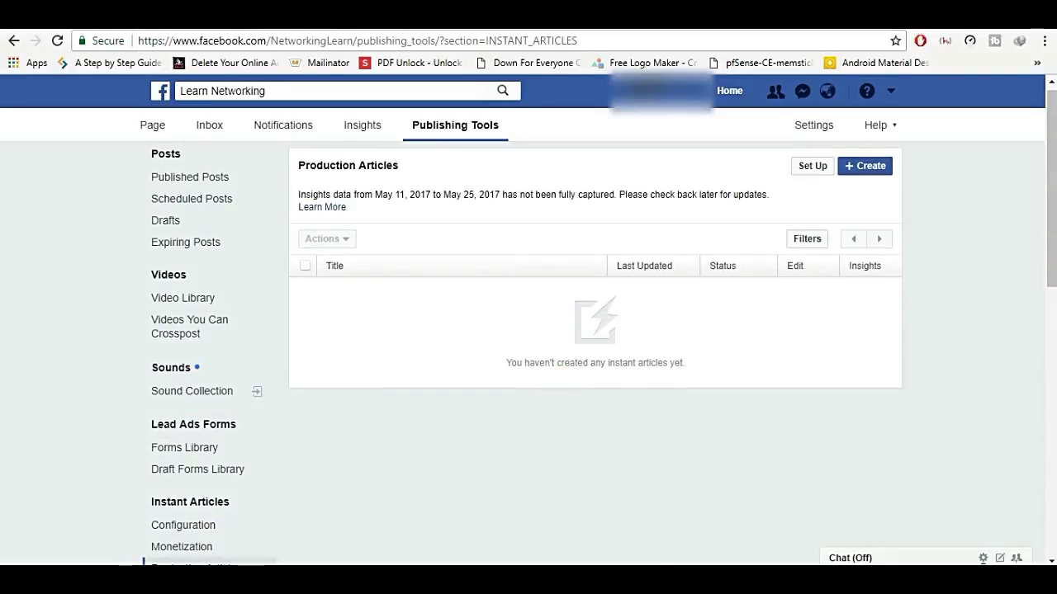
{"action": "scroll", "coordinate": [198, 396], "scroll_direction": "down", "scroll_amount": 3}
{"action": "left_click", "coordinate": [217, 292]}
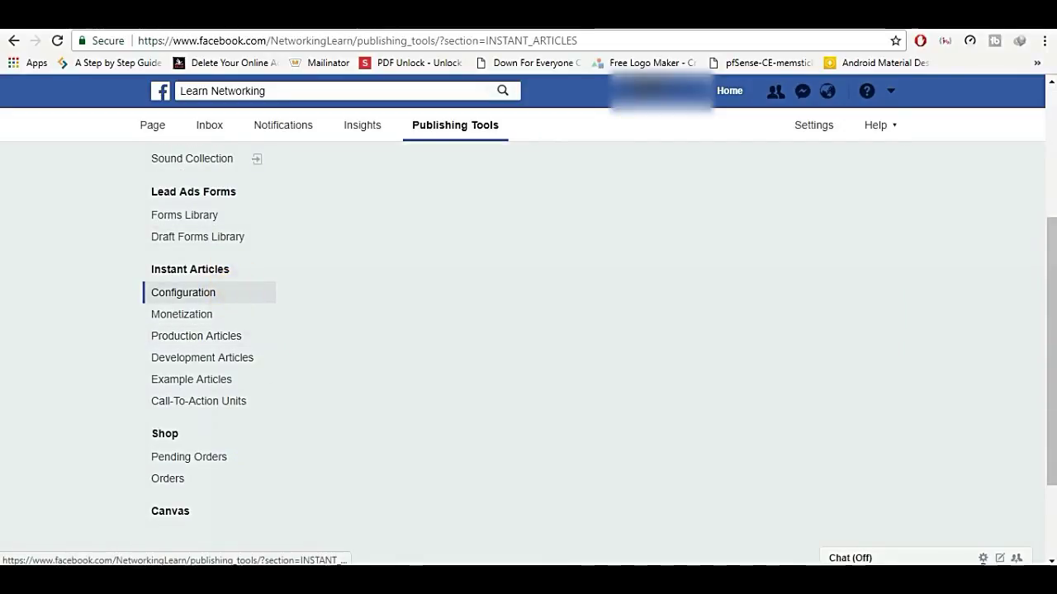
{"action": "scroll", "coordinate": [472, 416], "scroll_direction": "down", "scroll_amount": 1}
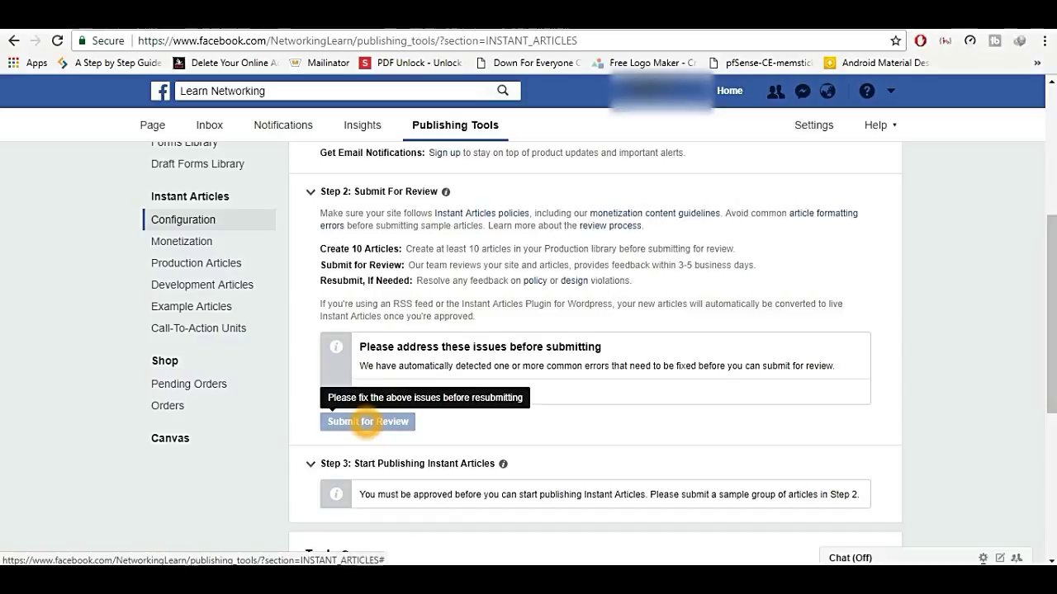
{"action": "scroll", "coordinate": [491, 423], "scroll_direction": "up", "scroll_amount": 1}
{"action": "scroll", "coordinate": [490, 423], "scroll_direction": "up", "scroll_amount": 3}
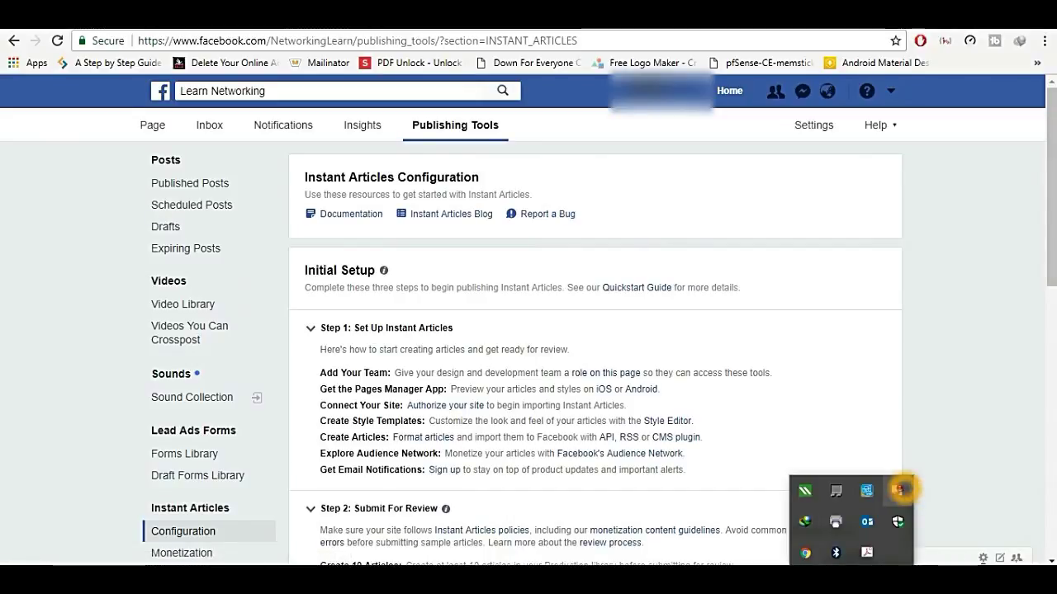
{"action": "right_click", "coordinate": [896, 490]}
{"action": "left_click", "coordinate": [658, 420]}
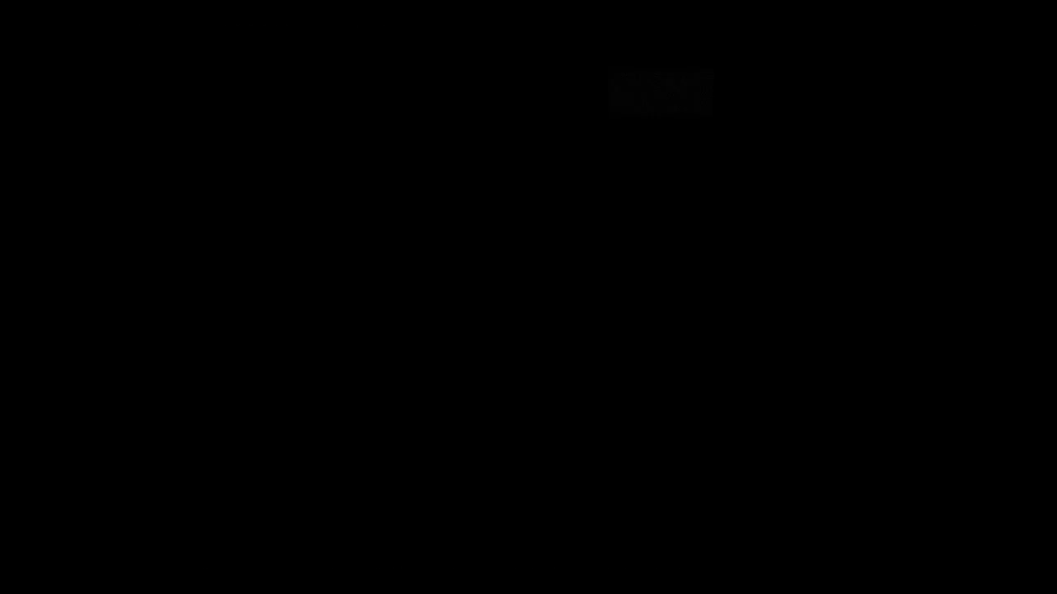